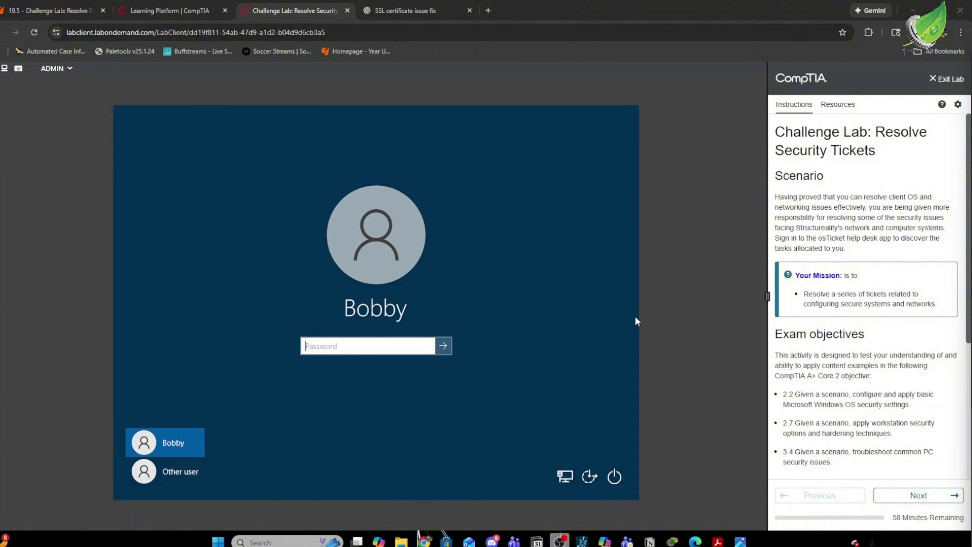
# Advance to the Disable account task and sign in to the ADMIN machine with the lab password.
pyautogui.click(917, 495)
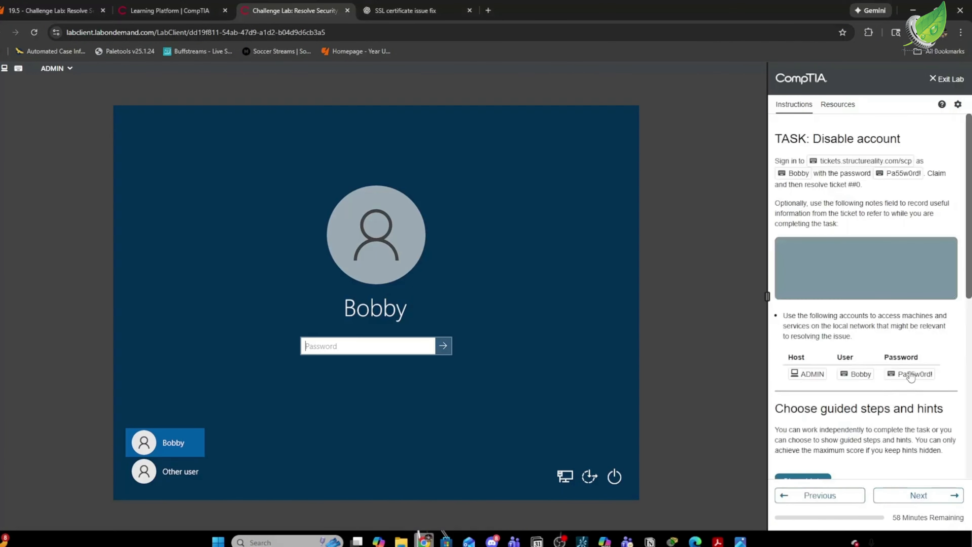
pyautogui.click(912, 375)
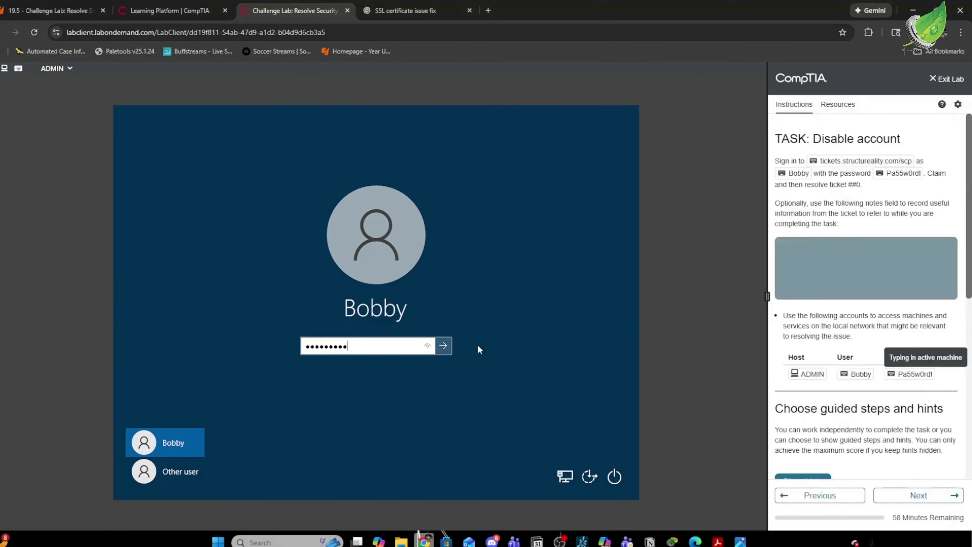
pyautogui.click(448, 346)
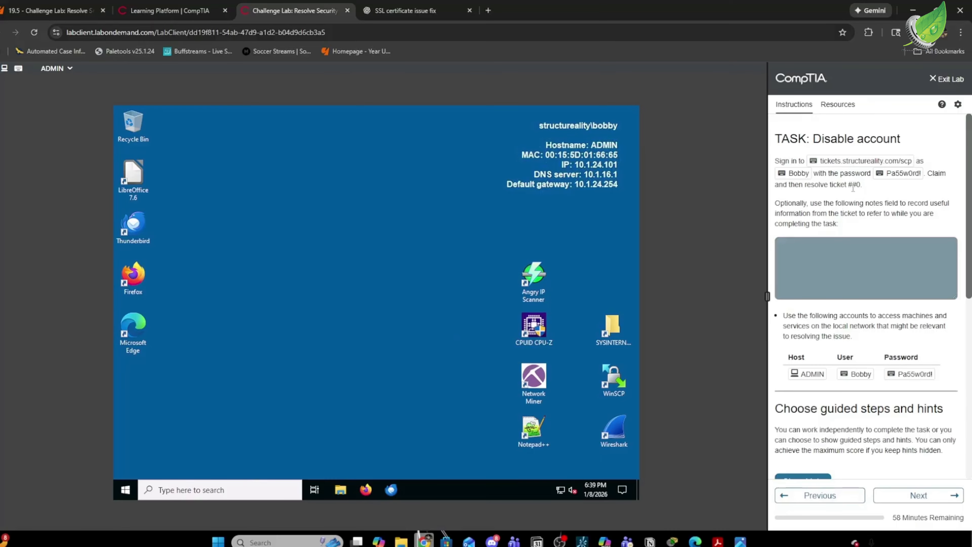
# Launch Firefox on the lab machine and review the disabled-account requirement in the instructions.
pyautogui.click(366, 489)
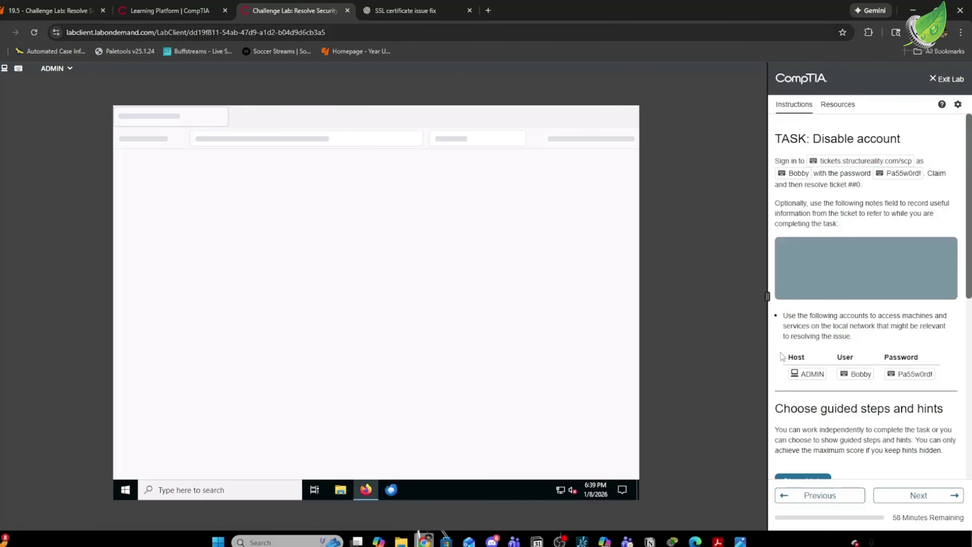
pyautogui.scroll(-1, 826, 352)
pyautogui.scroll(-4, 827, 351)
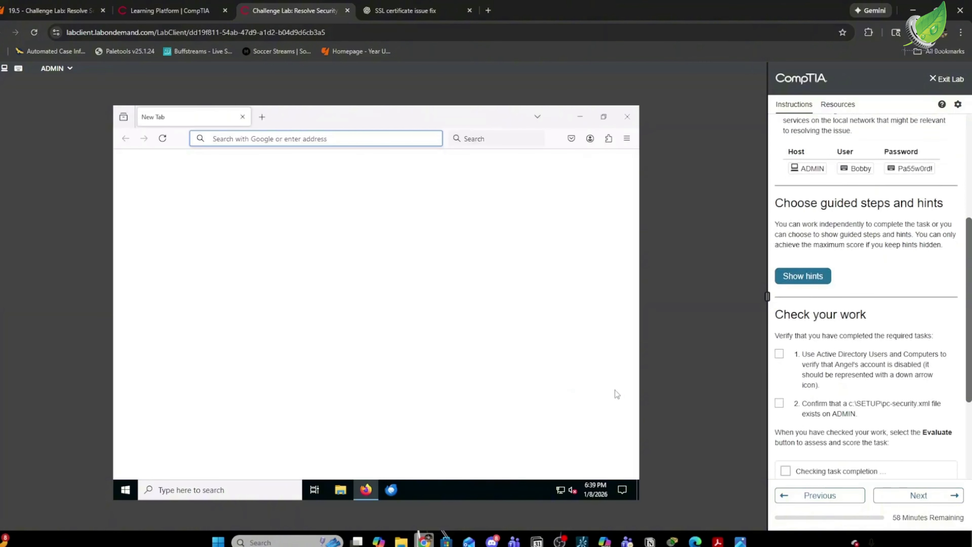
pyautogui.moveTo(835, 364); pyautogui.dragTo(916, 361)
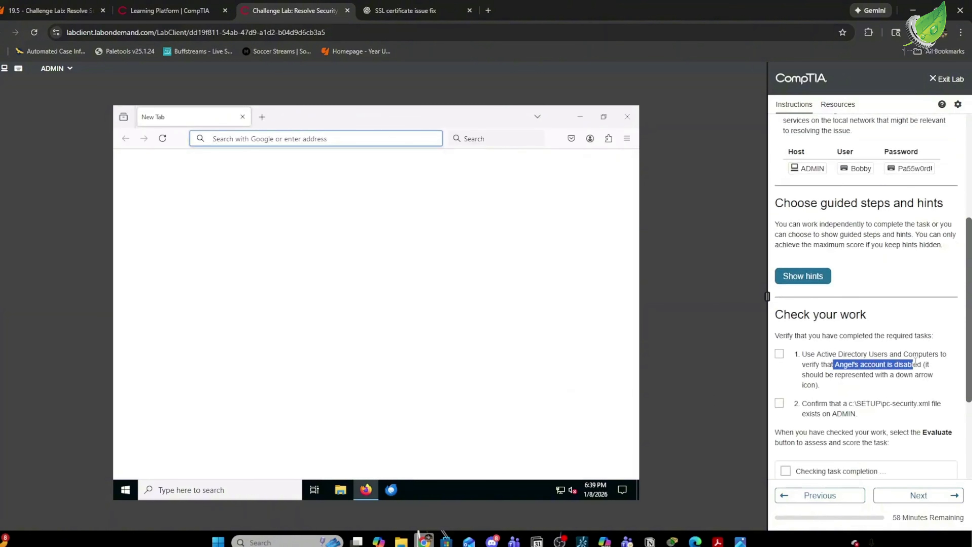
pyautogui.click(879, 396)
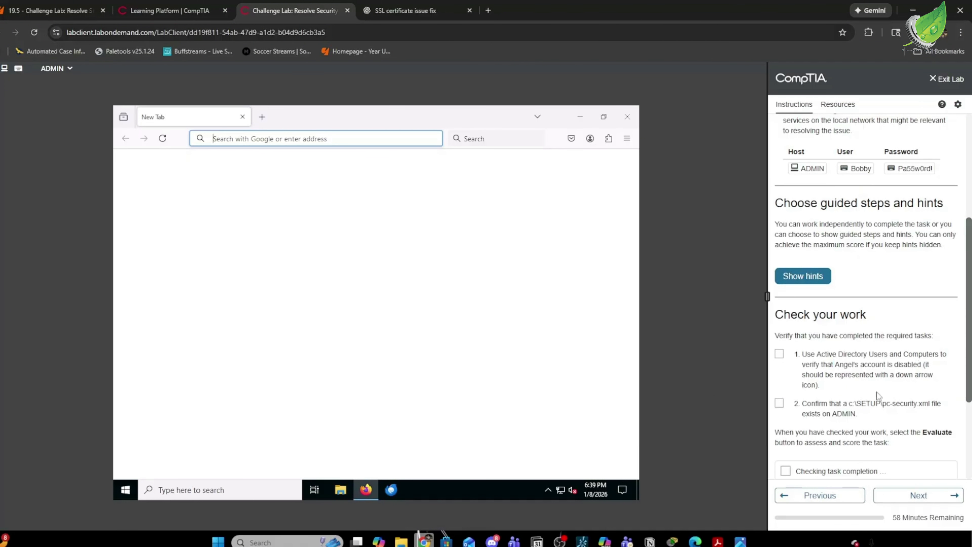
pyautogui.scroll(1, 866, 205)
pyautogui.scroll(5, 866, 205)
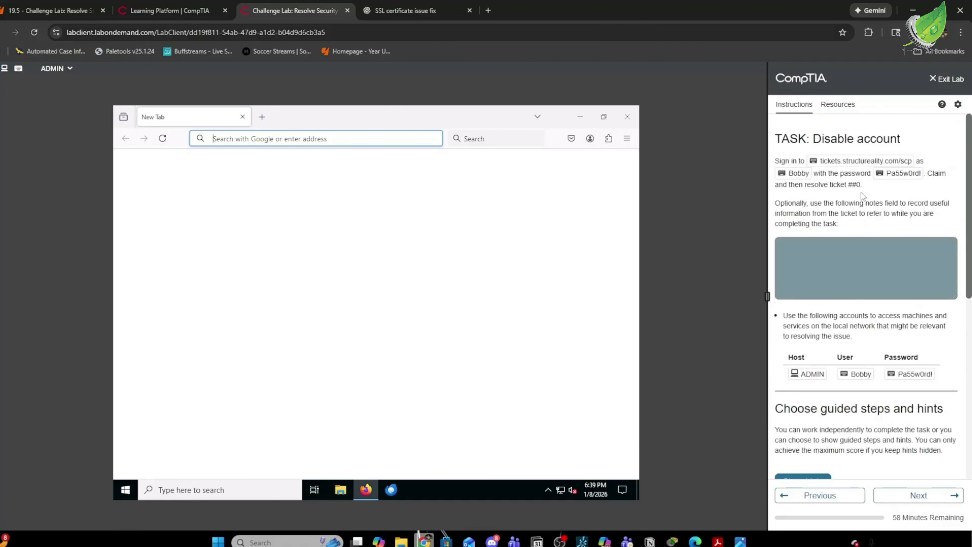
# Load tickets.structureality.com/scp and log in to the osTicket staff panel with the agent credentials.
pyautogui.click(860, 162)
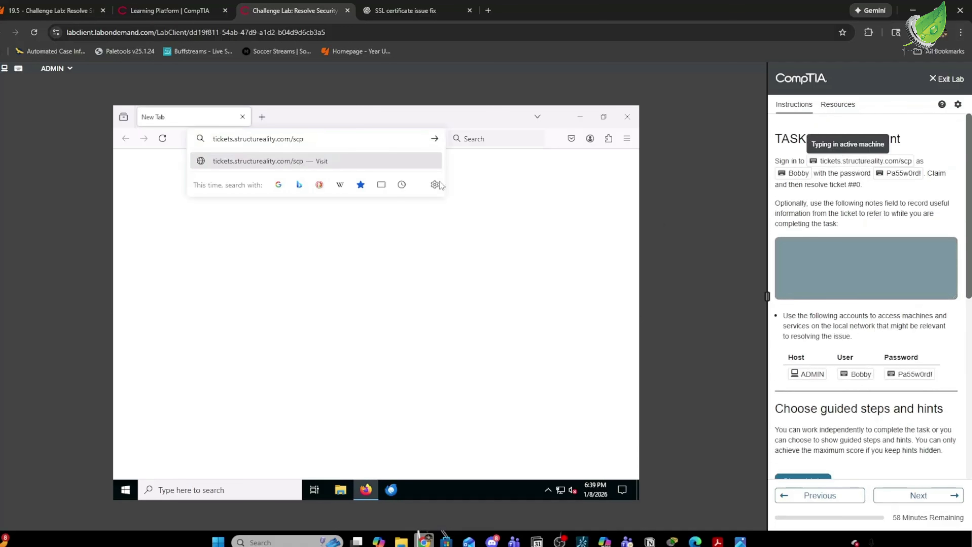
pyautogui.click(436, 140)
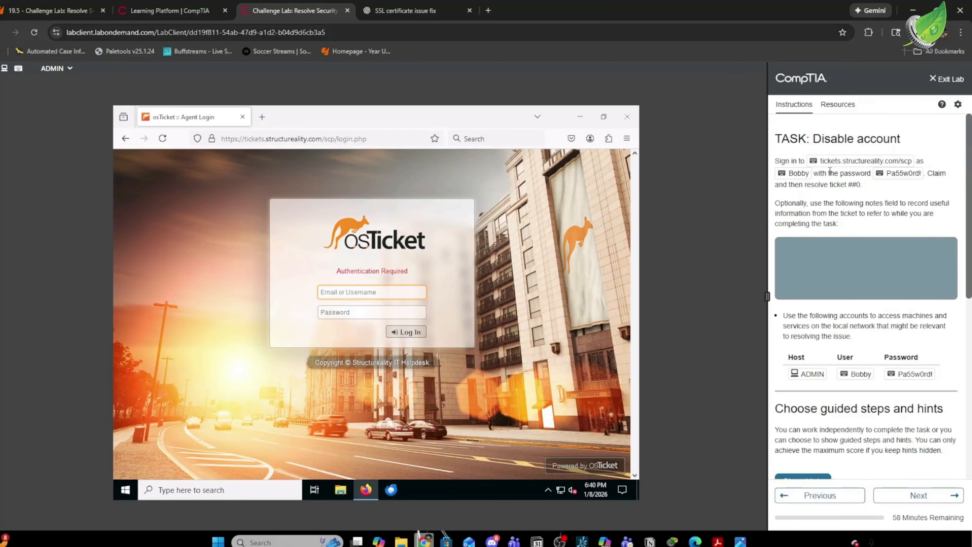
pyautogui.click(796, 174)
pyautogui.click(369, 311)
pyautogui.click(902, 173)
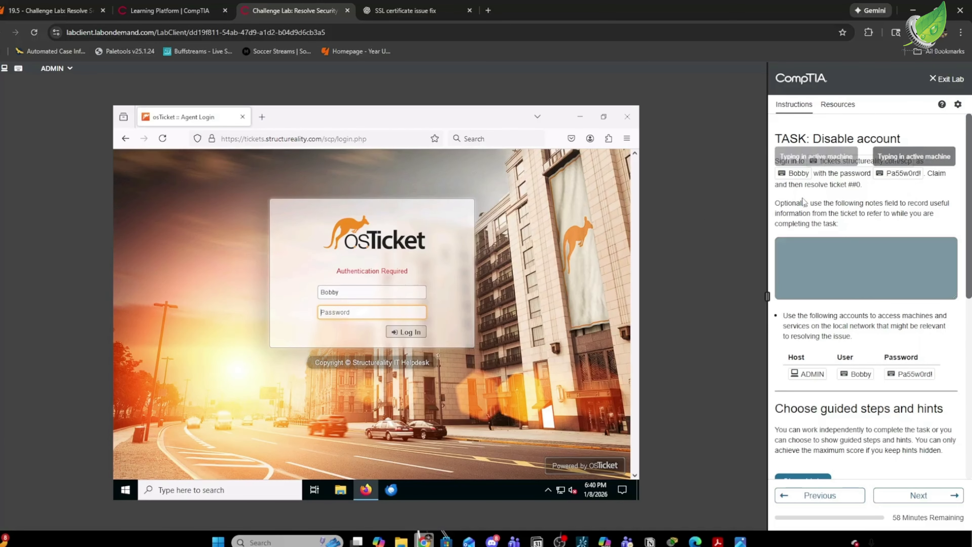
pyautogui.click(412, 332)
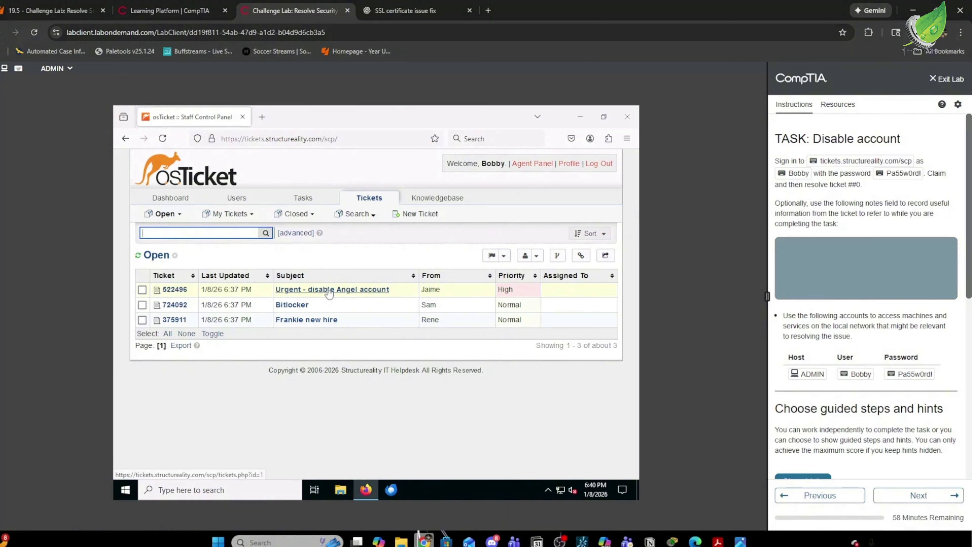
# Open urgent ticket #522496 and read its account-disable, security-log export and escalation requests.
pyautogui.scroll(-5, 837, 354)
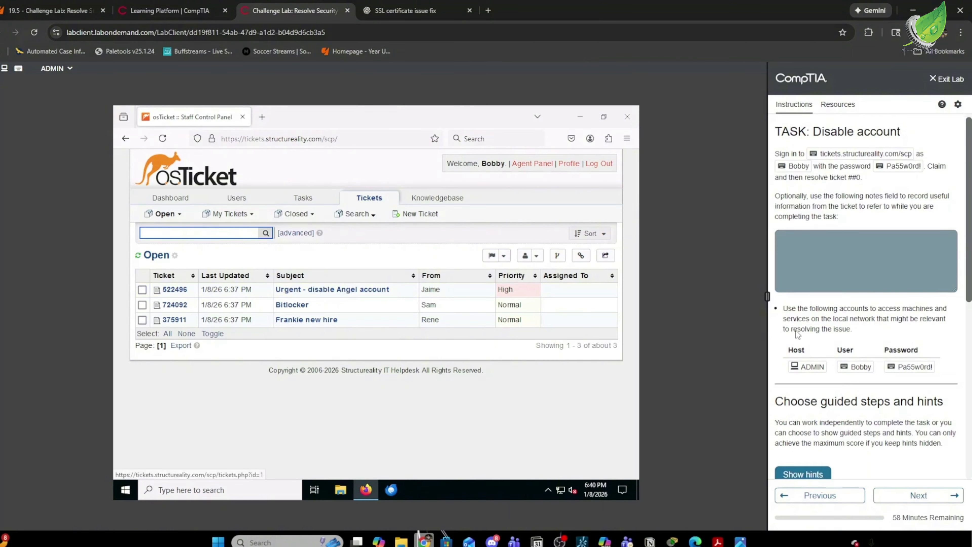
pyautogui.moveTo(834, 364); pyautogui.dragTo(919, 365)
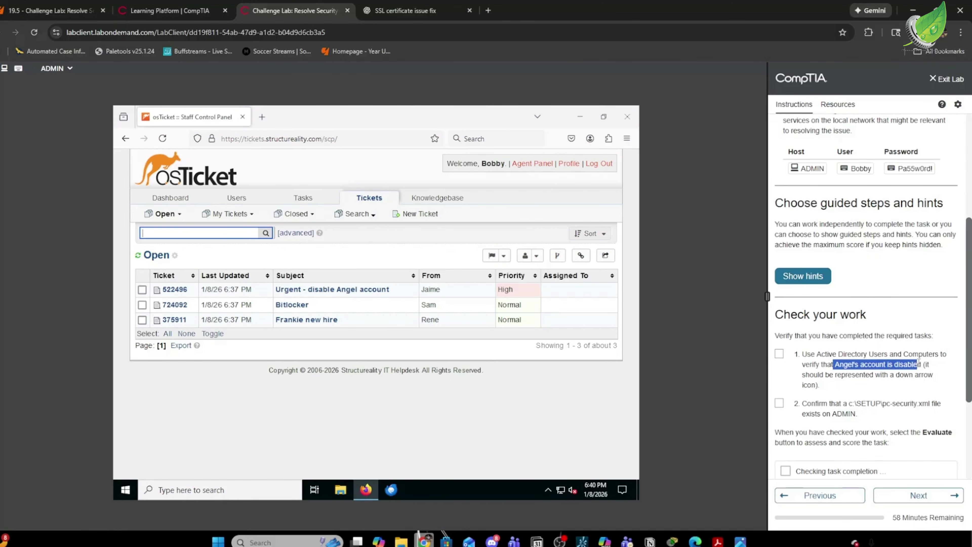
pyautogui.click(900, 394)
pyautogui.click(365, 291)
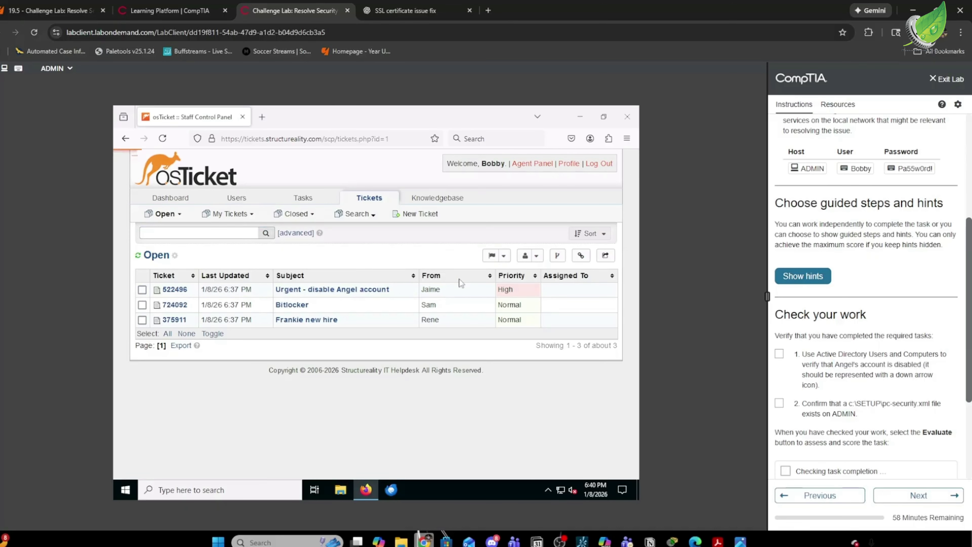
pyautogui.scroll(-5, 306, 275)
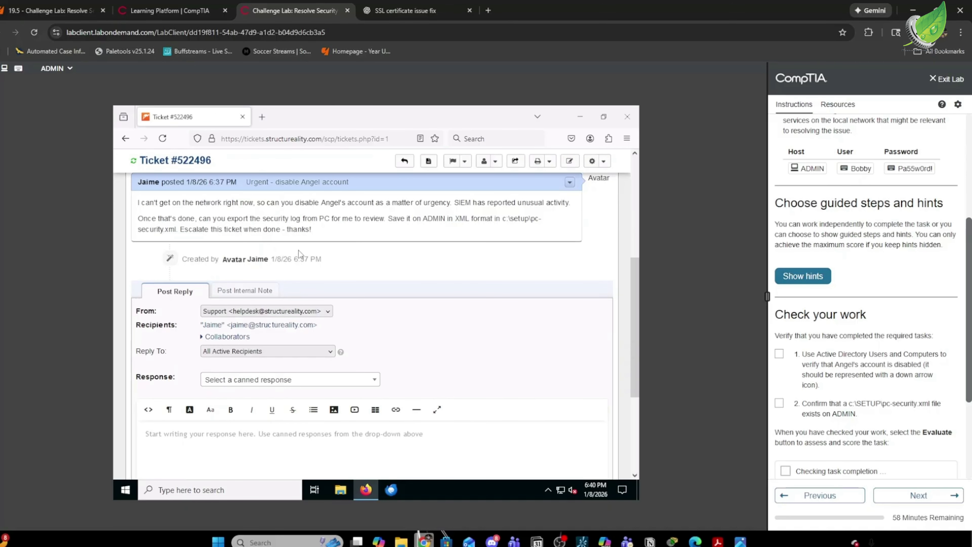
pyautogui.scroll(3, 180, 217)
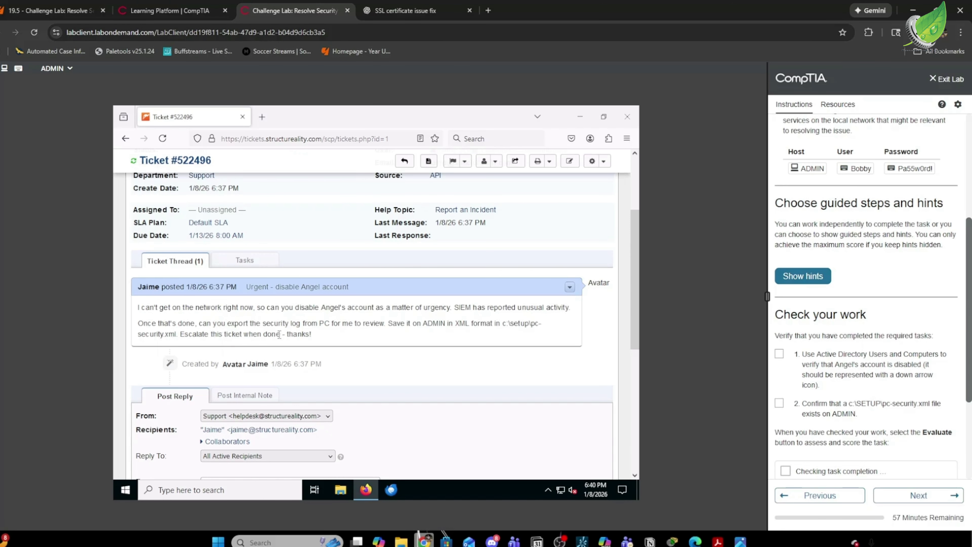
pyautogui.scroll(-3, 419, 299)
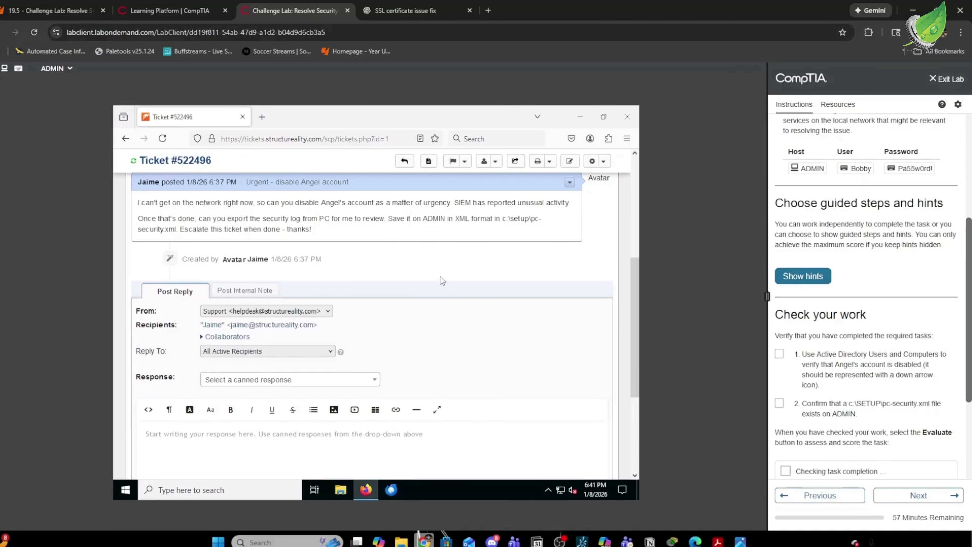
# Post the reply 'working on it' on ticket #522496.
pyautogui.scroll(-4, 420, 277)
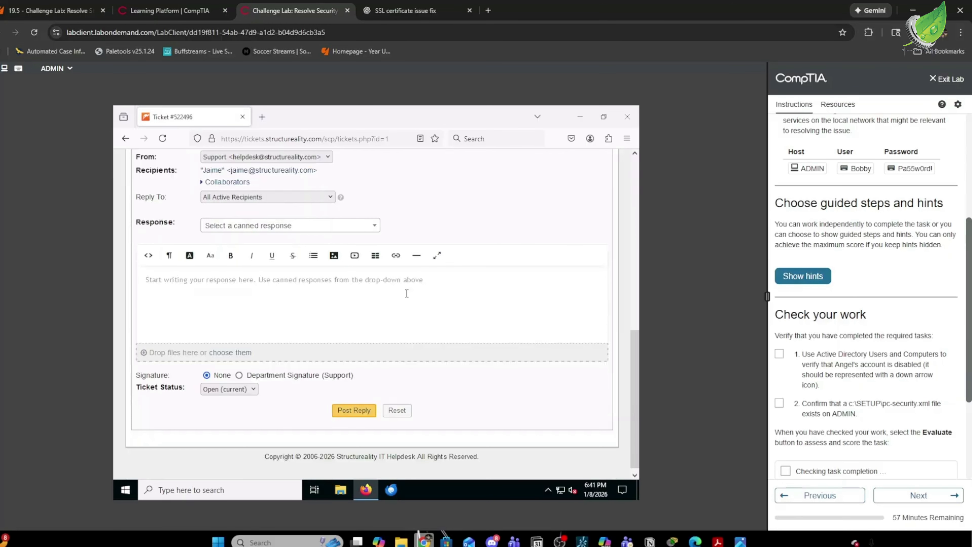
pyautogui.click(284, 296)
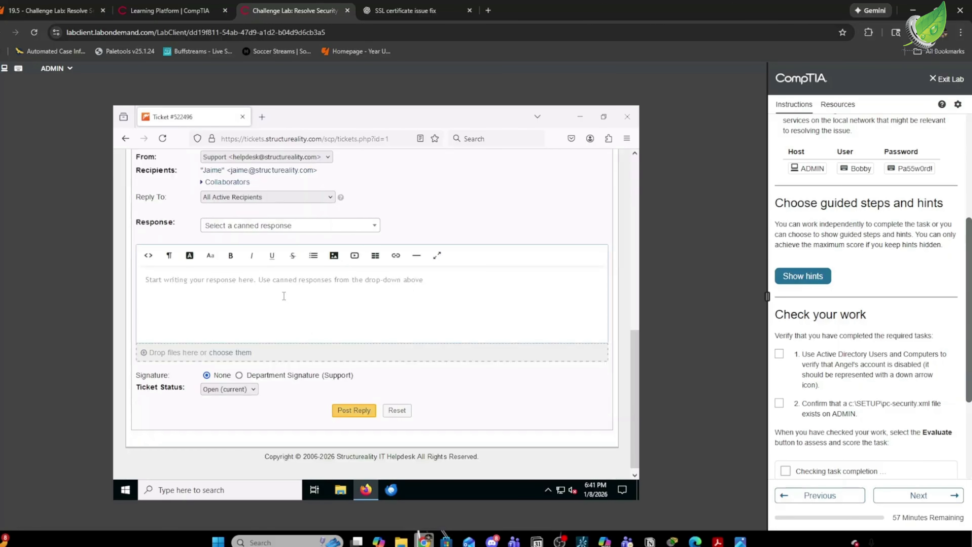
pyautogui.write('working on it')
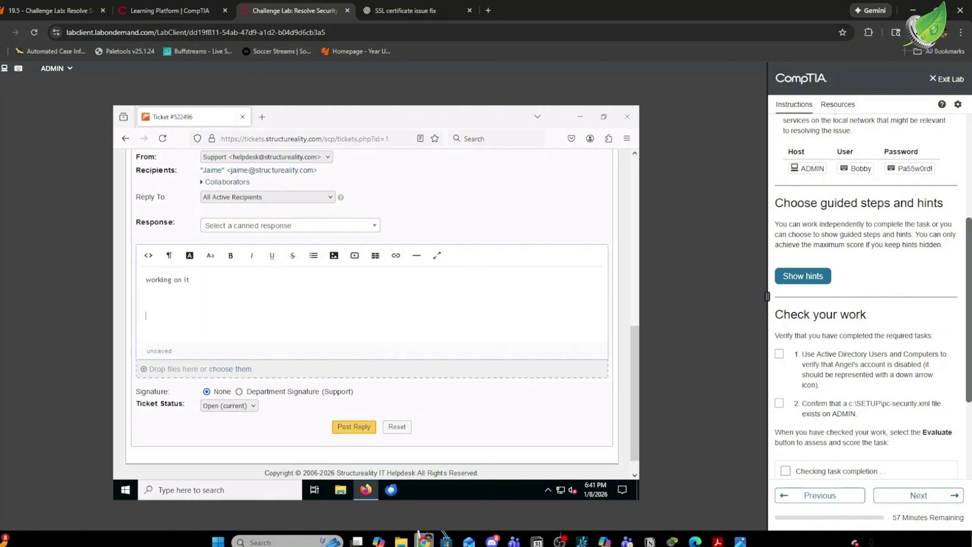
pyautogui.click(353, 426)
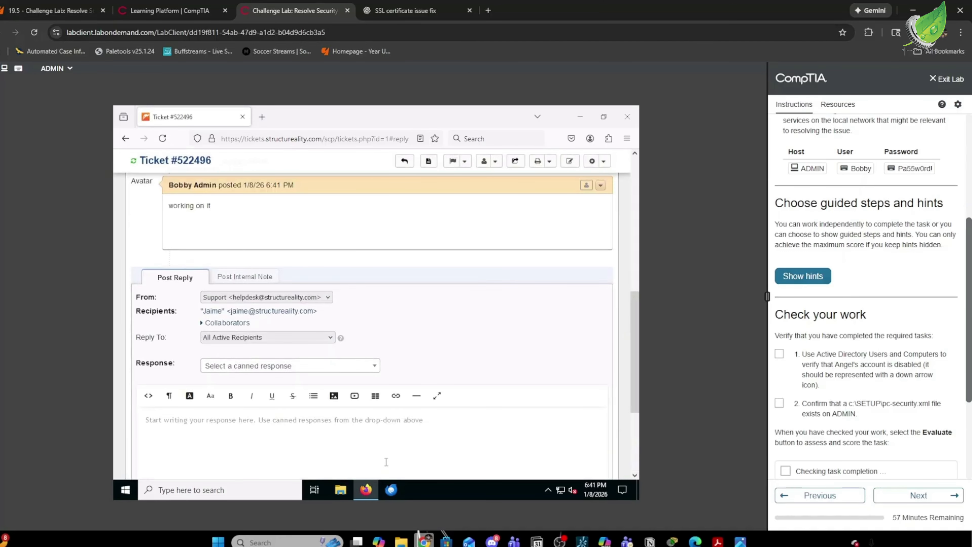
pyautogui.click(125, 492)
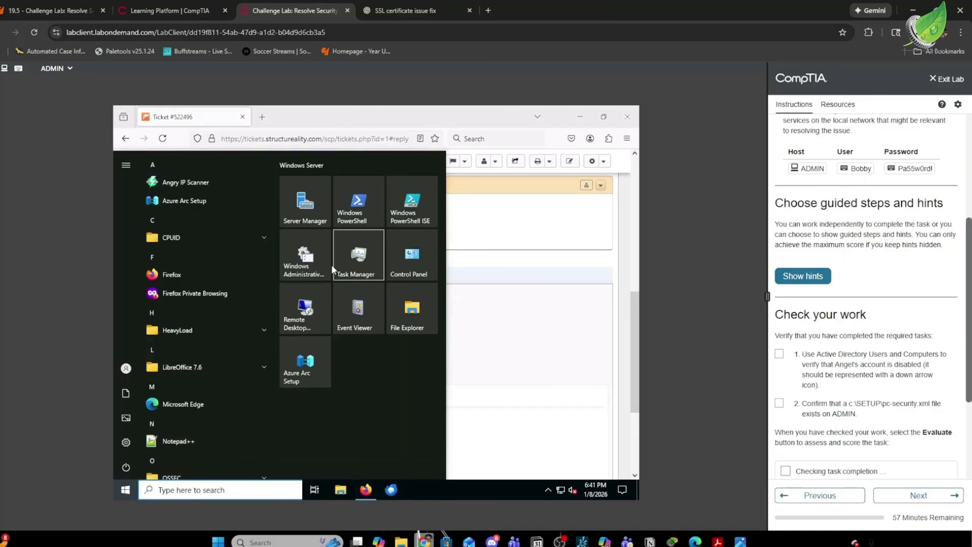
# Open Active Directory Users and Computers and show the Nonadmins OU in ad.structureality.com.
pyautogui.click(303, 271)
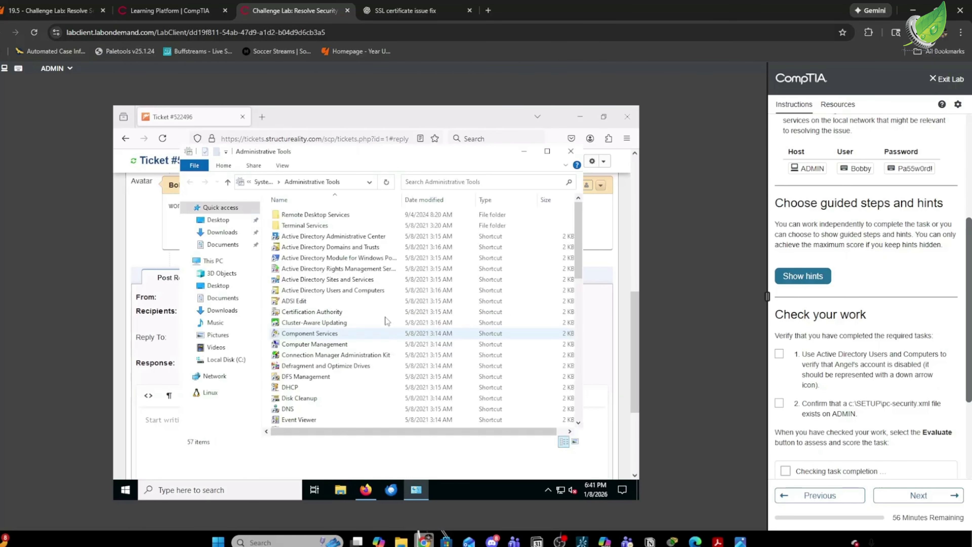
pyautogui.click(378, 291)
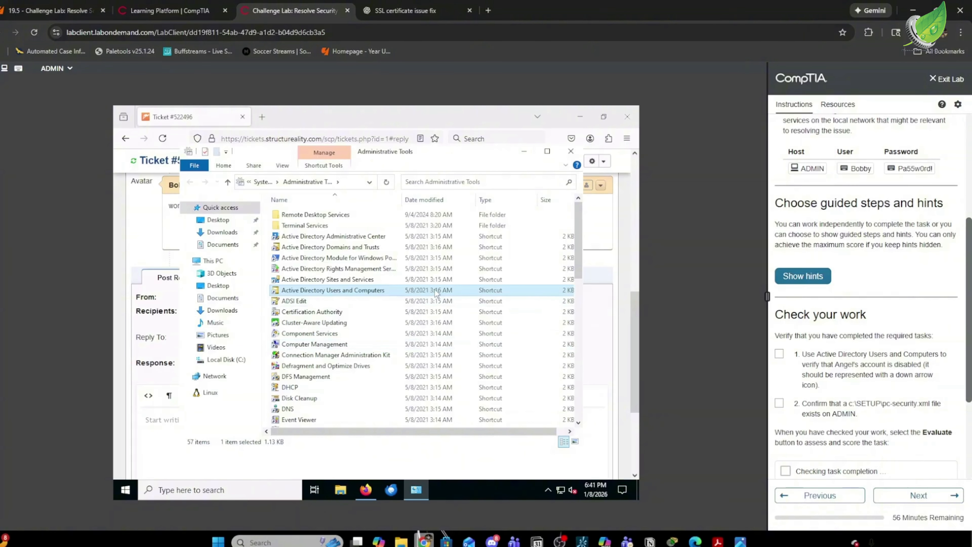
pyautogui.doubleClick(400, 292)
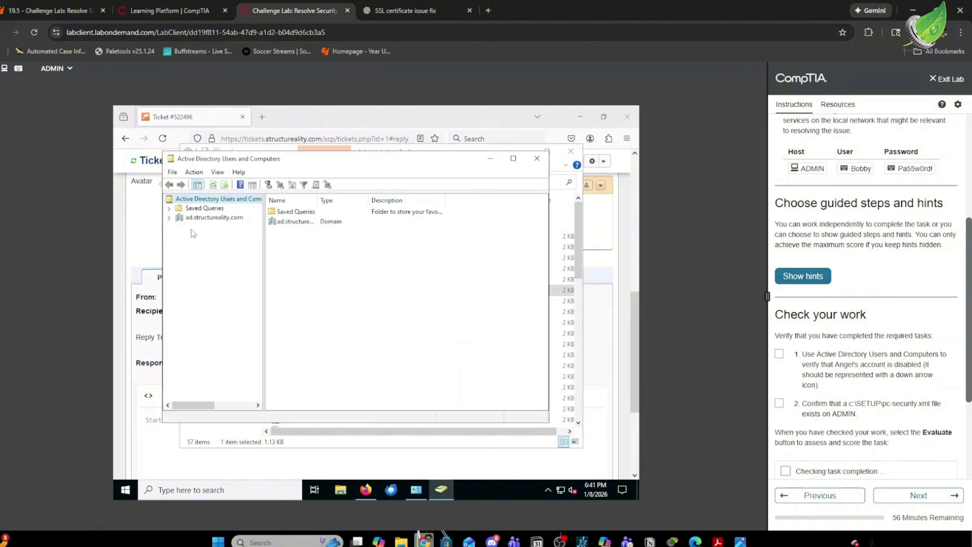
pyautogui.click(169, 218)
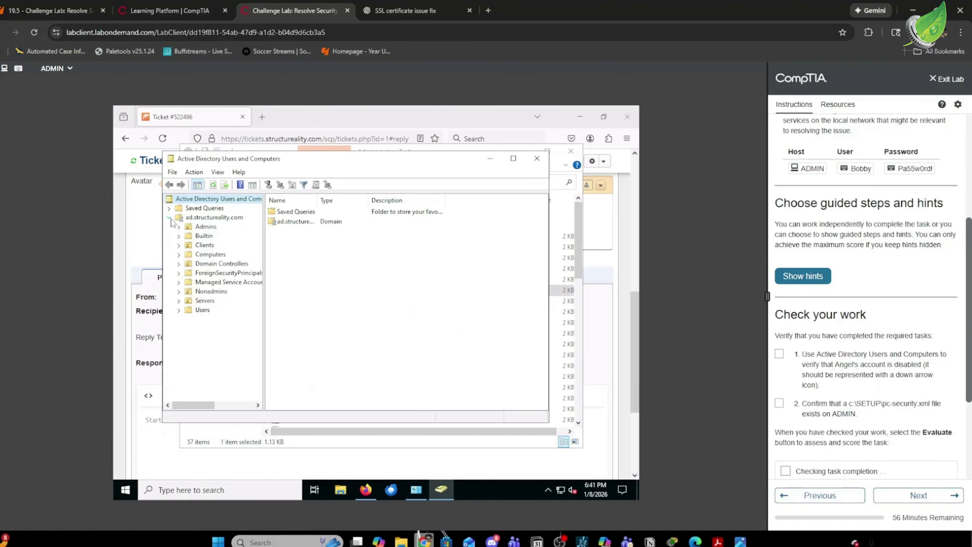
pyautogui.click(207, 292)
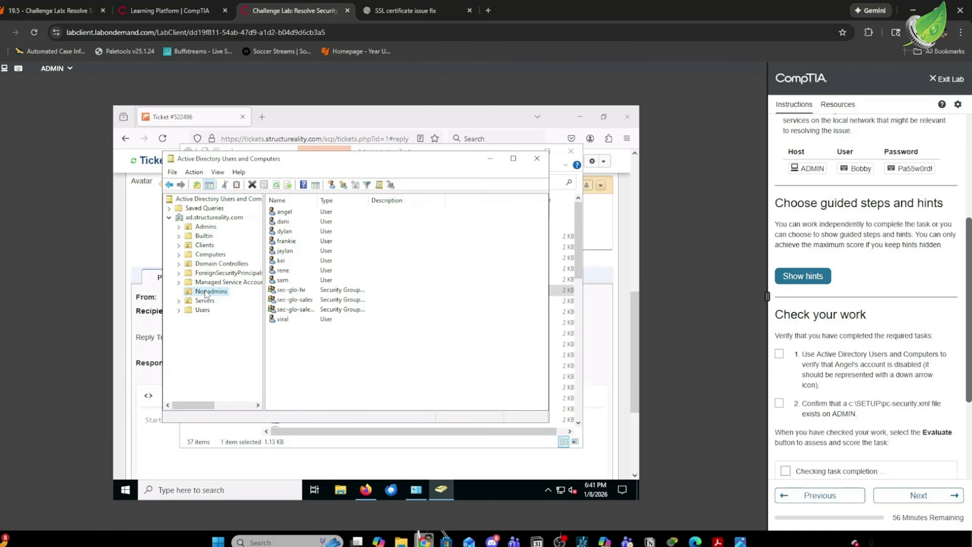
# Disable the first user account in Nonadmins and confirm the prompt.
pyautogui.rightClick(300, 213)
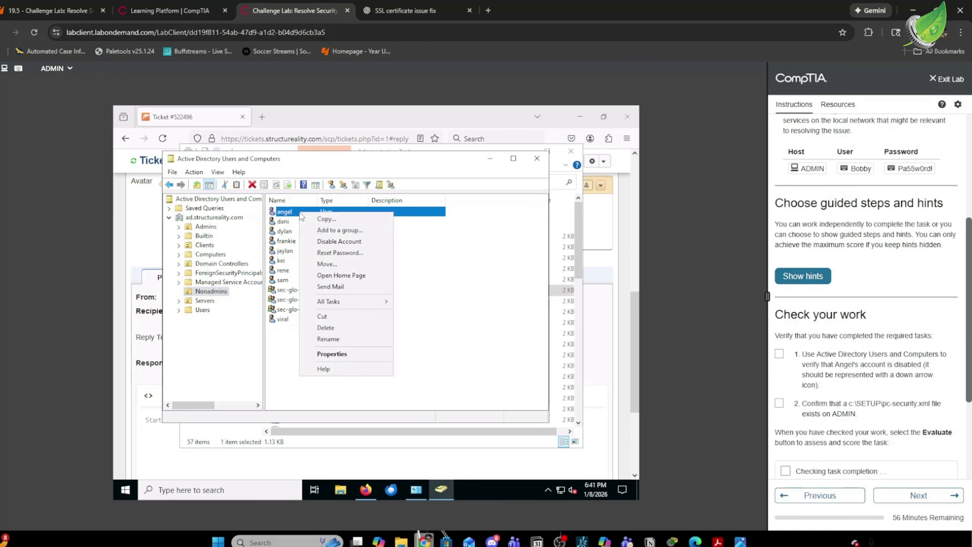
pyautogui.click(341, 242)
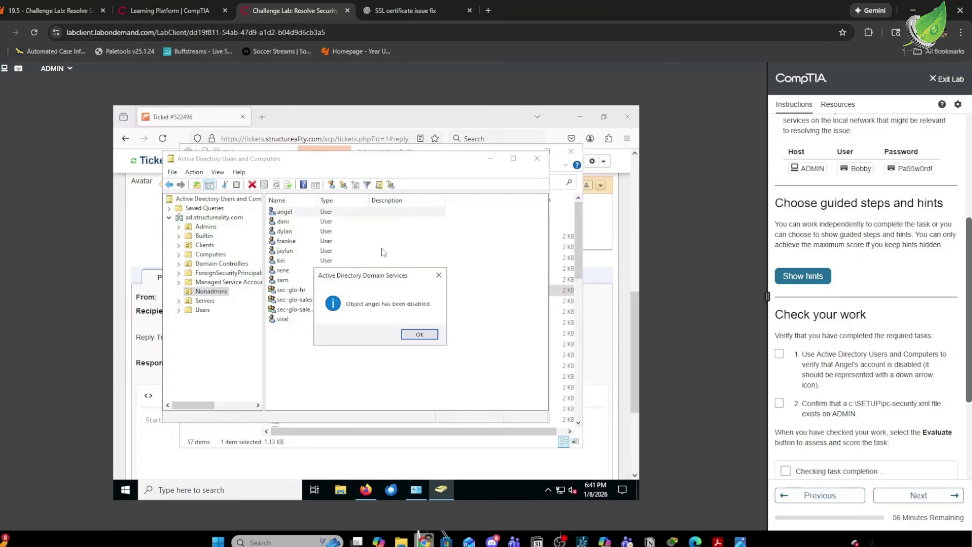
pyautogui.click(420, 335)
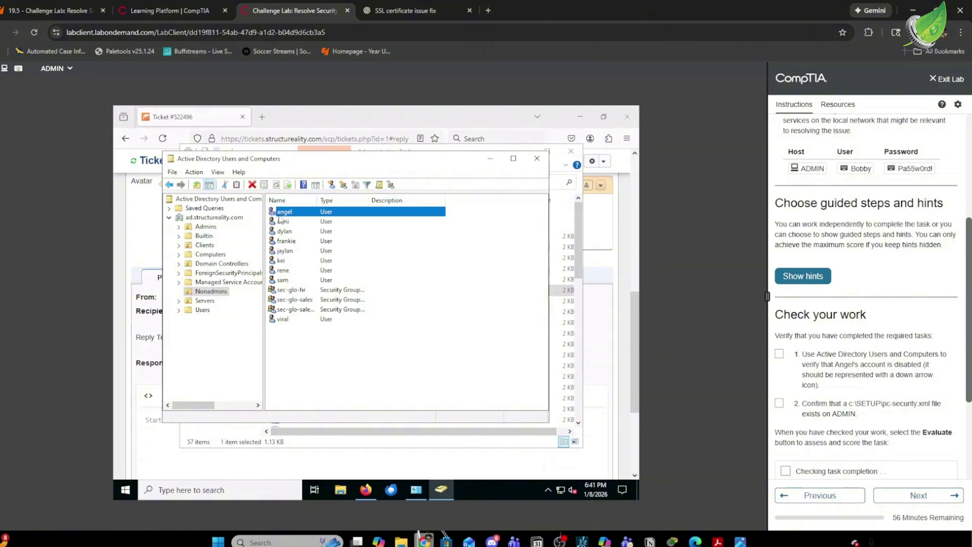
pyautogui.click(291, 220)
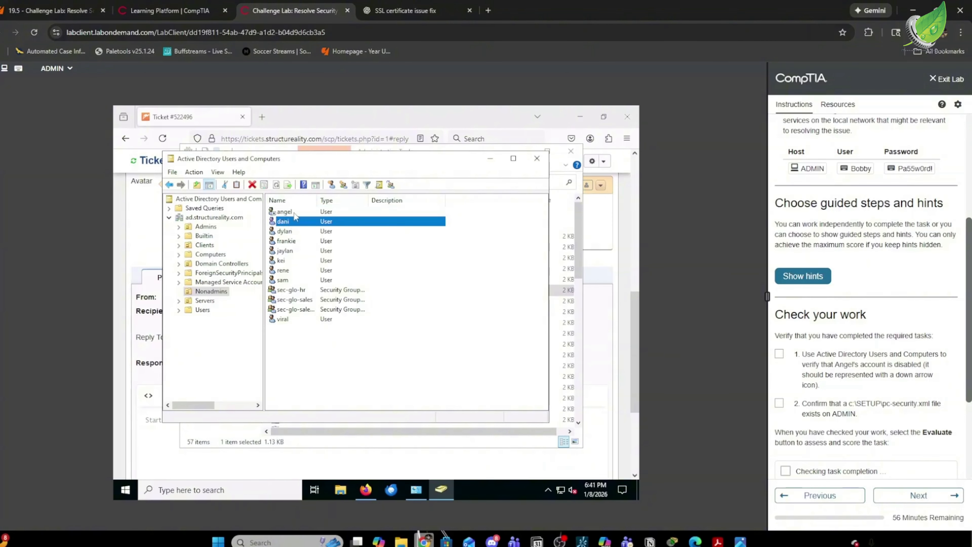
pyautogui.click(290, 211)
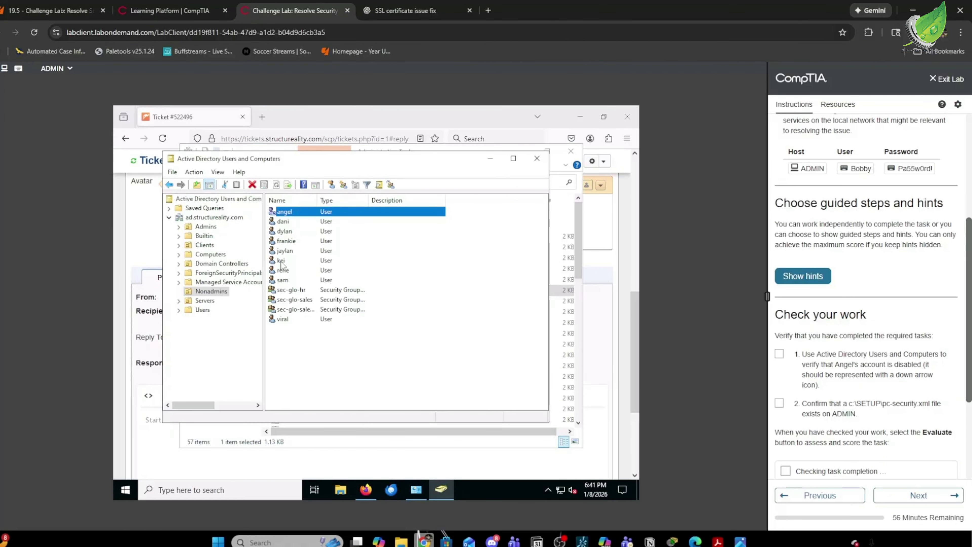
# Tick the disabled-account check in Check your work.
pyautogui.click(780, 354)
pyautogui.scroll(3, 852, 279)
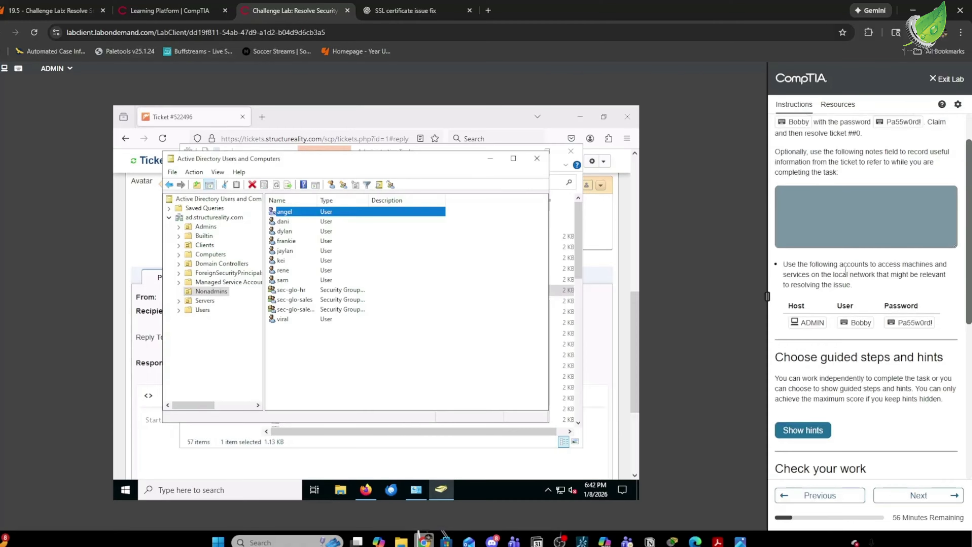
pyautogui.scroll(-2, 847, 284)
pyautogui.scroll(-1, 847, 285)
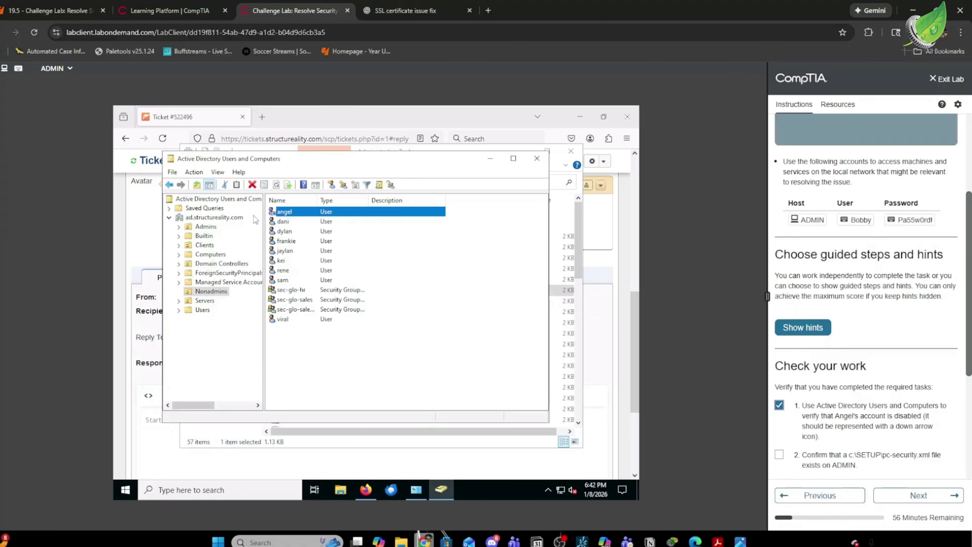
pyautogui.rightClick(112, 492)
pyautogui.rightClick(123, 492)
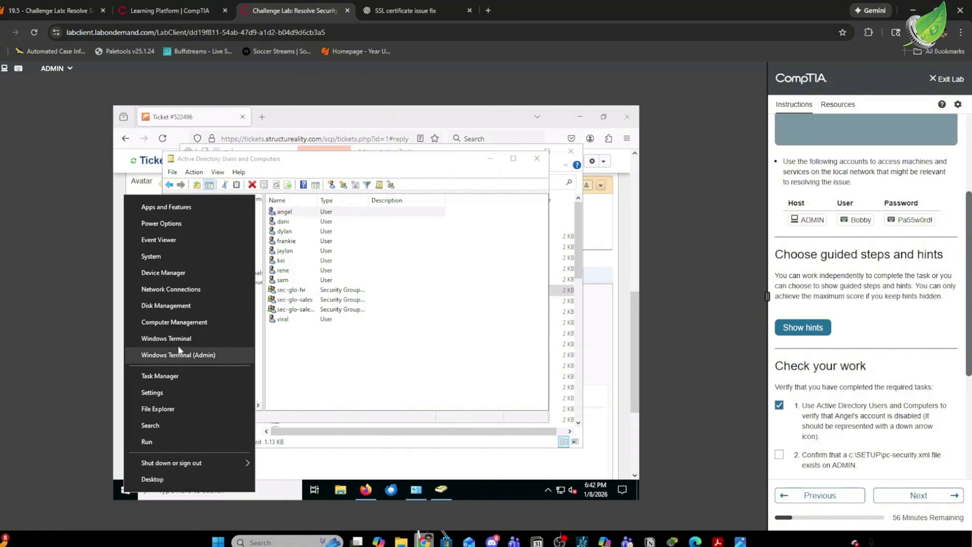
# Open Computer Management and connect it to the computer PC.
pyautogui.click(177, 323)
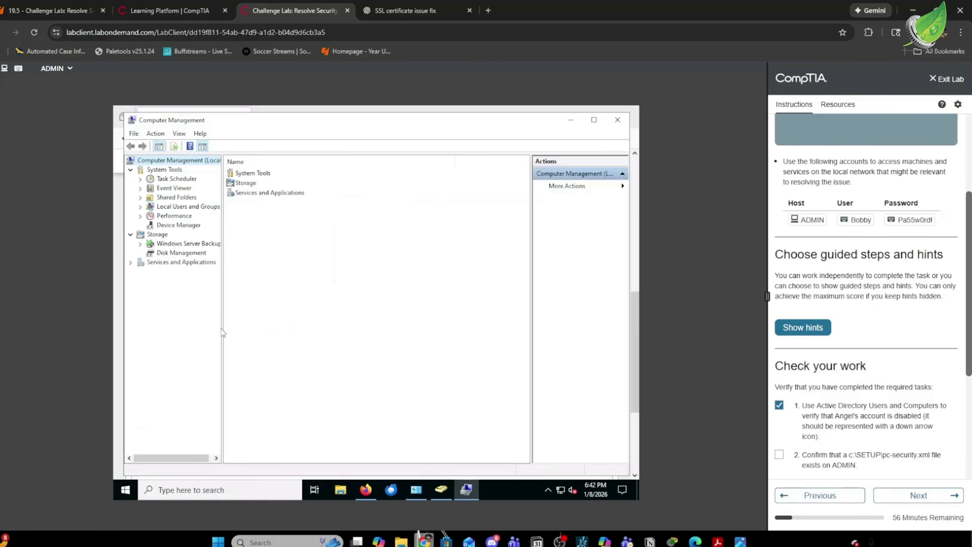
pyautogui.rightClick(203, 164)
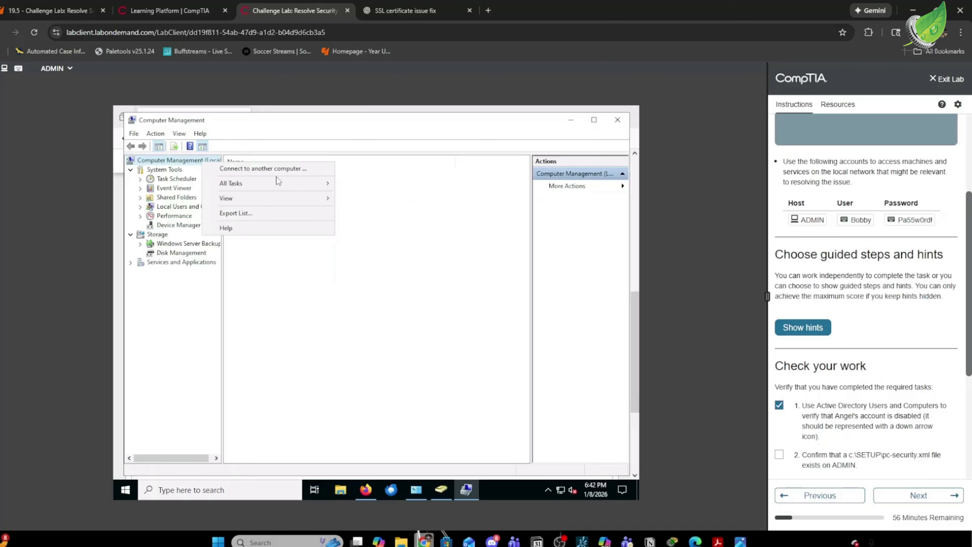
pyautogui.click(265, 168)
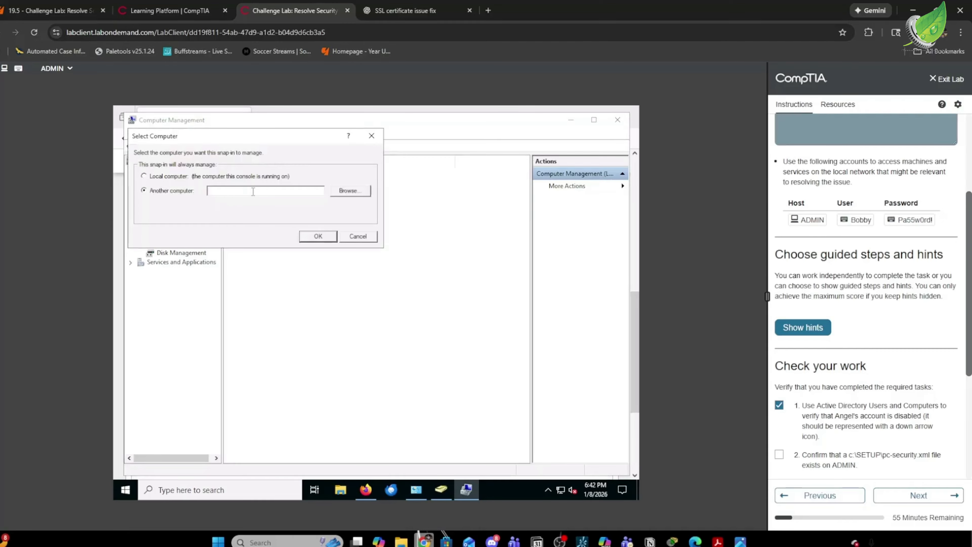
pyautogui.click(326, 239)
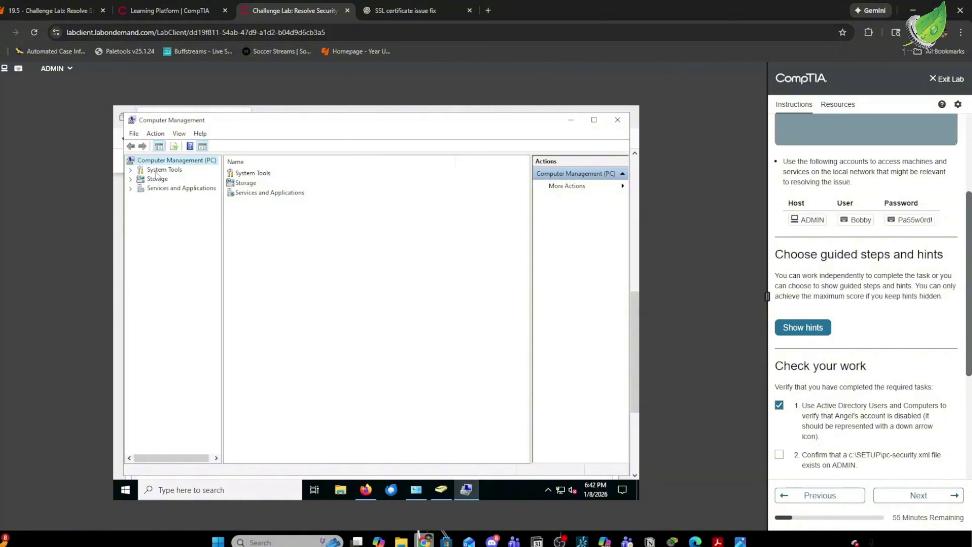
# Expand Event Viewer > Windows Logs and choose Save All Events As on the Security log.
pyautogui.click(132, 171)
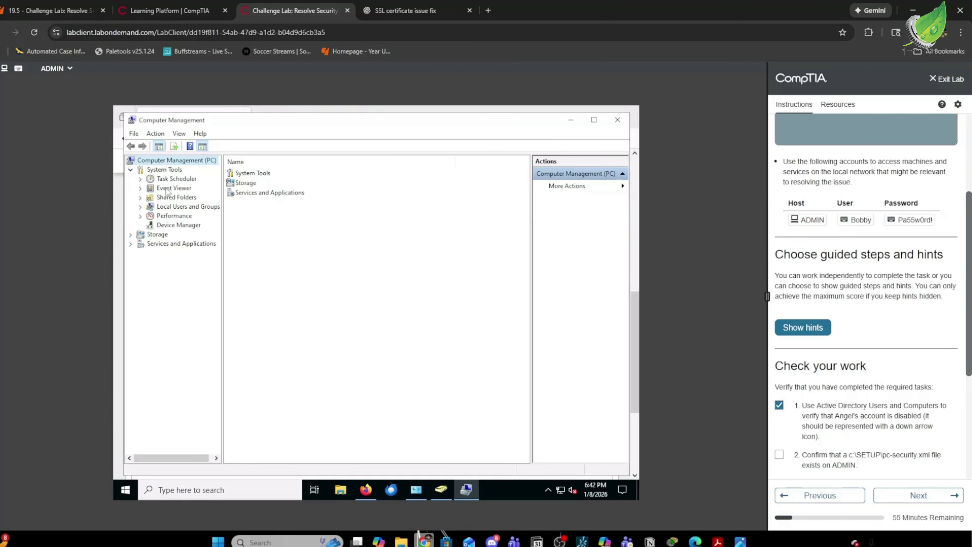
pyautogui.click(140, 188)
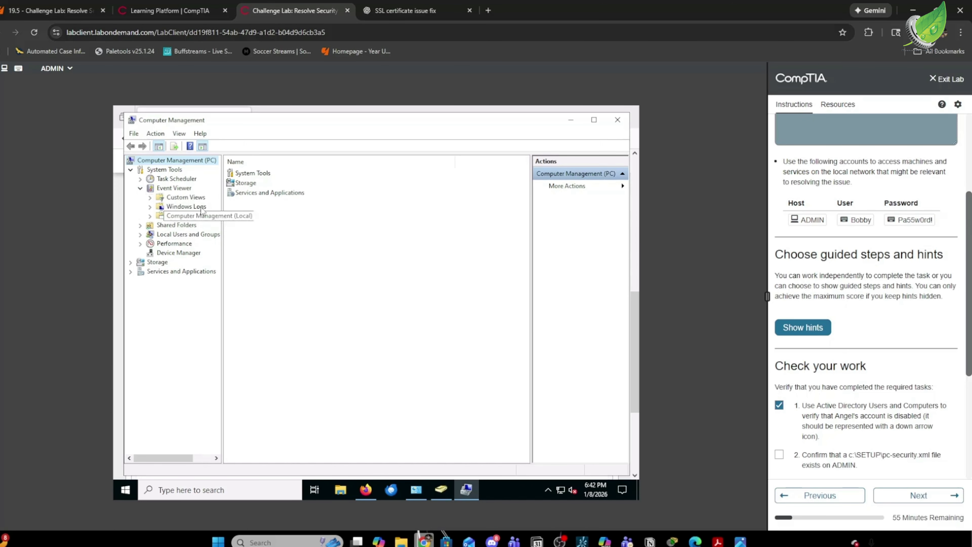
pyautogui.click(150, 207)
pyautogui.click(186, 227)
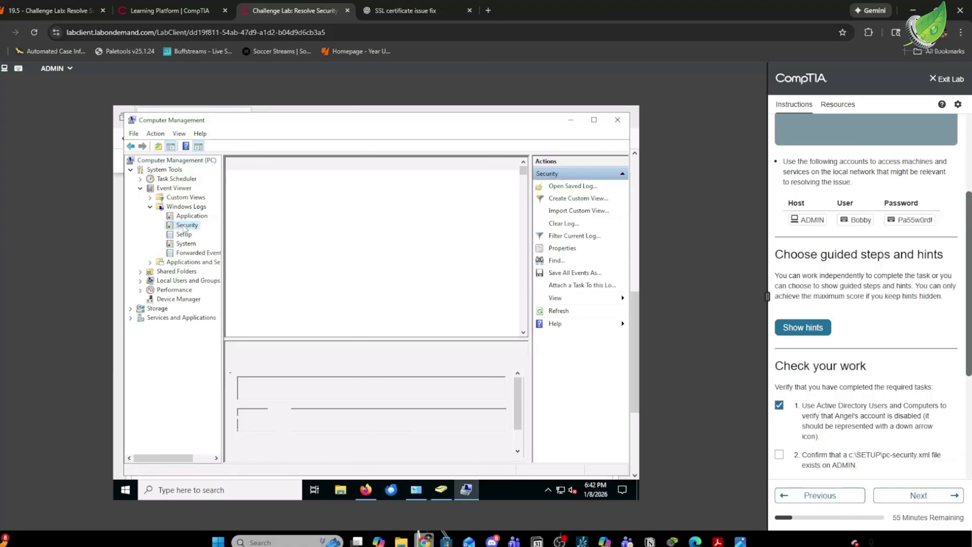
pyautogui.rightClick(185, 228)
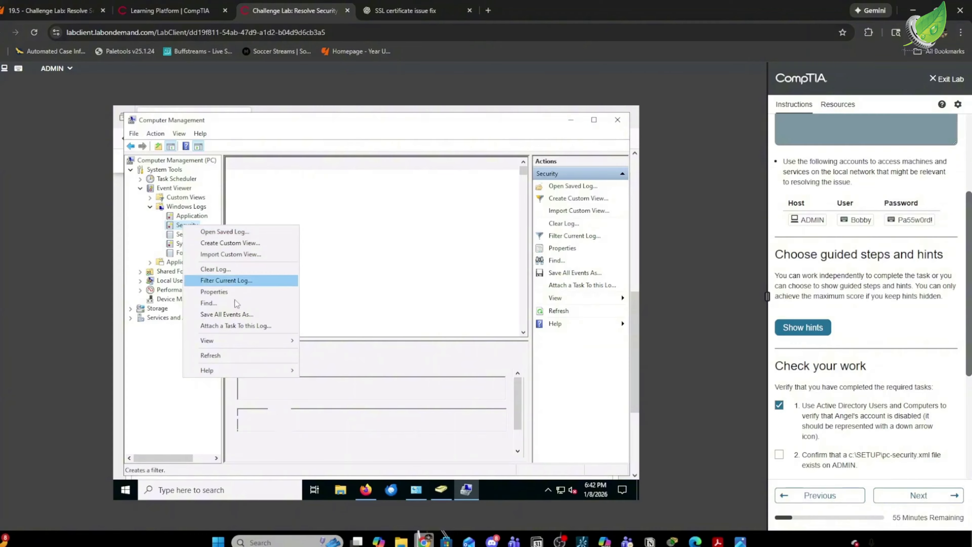
pyautogui.click(237, 314)
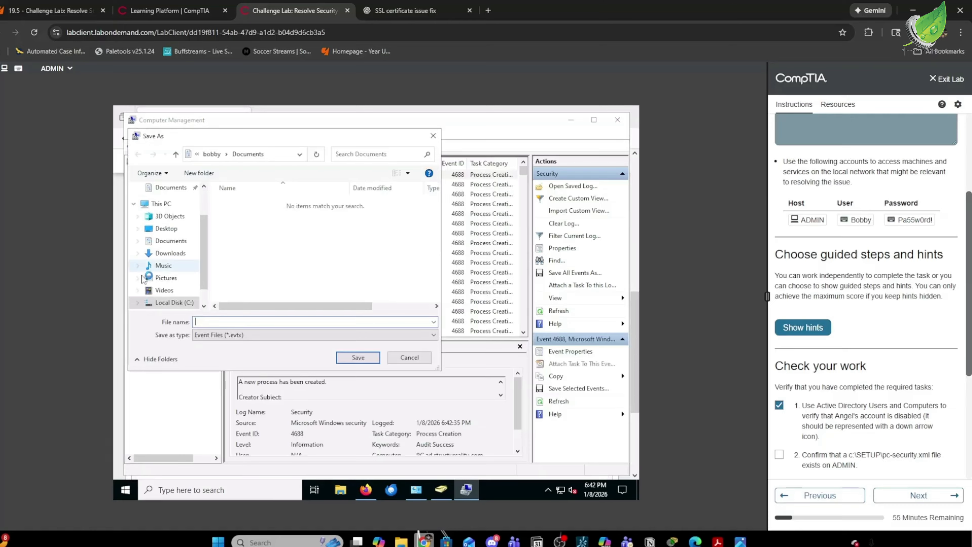
# Save all Security events as pc-security in XML format to C:\SETUP, without display information.
pyautogui.scroll(-1, 178, 283)
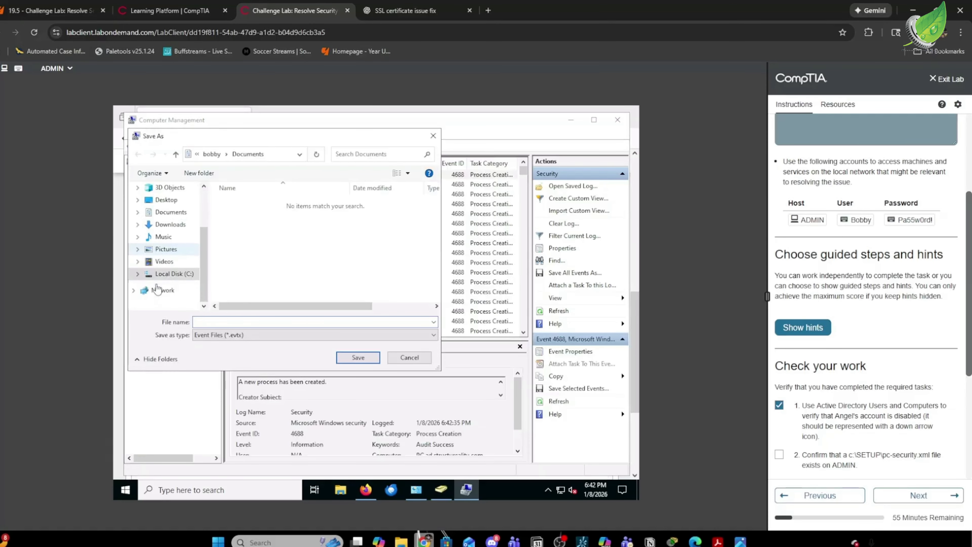
pyautogui.click(137, 275)
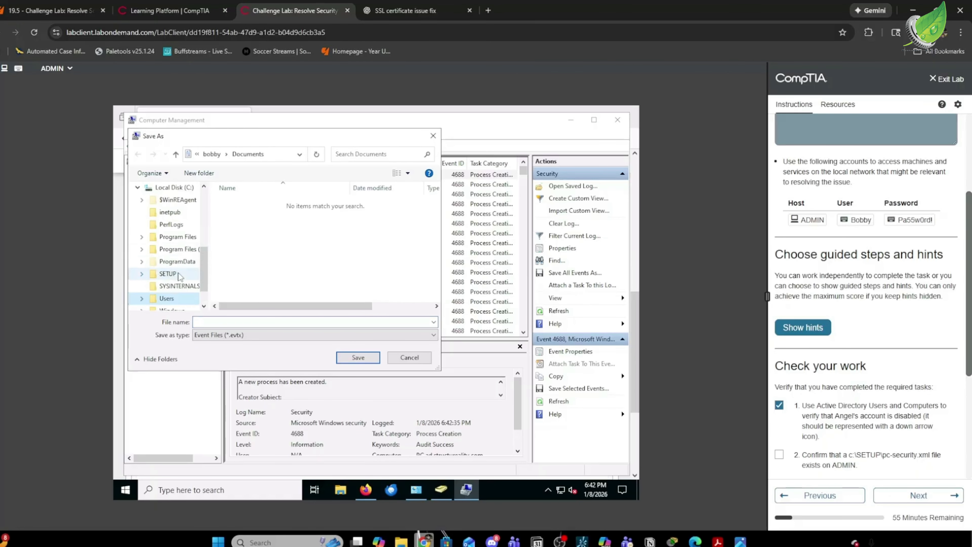
pyautogui.click(169, 274)
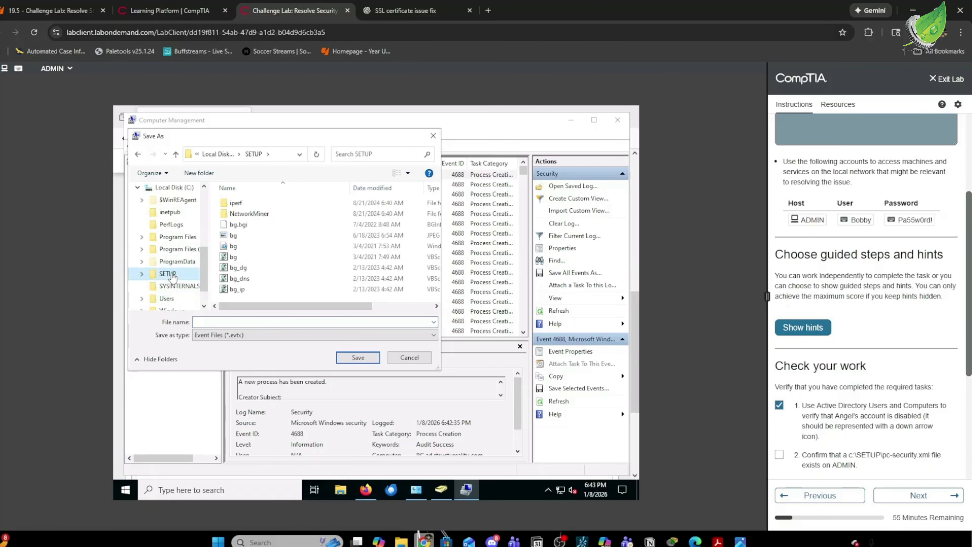
pyautogui.click(246, 322)
pyautogui.write('pc-securoty')
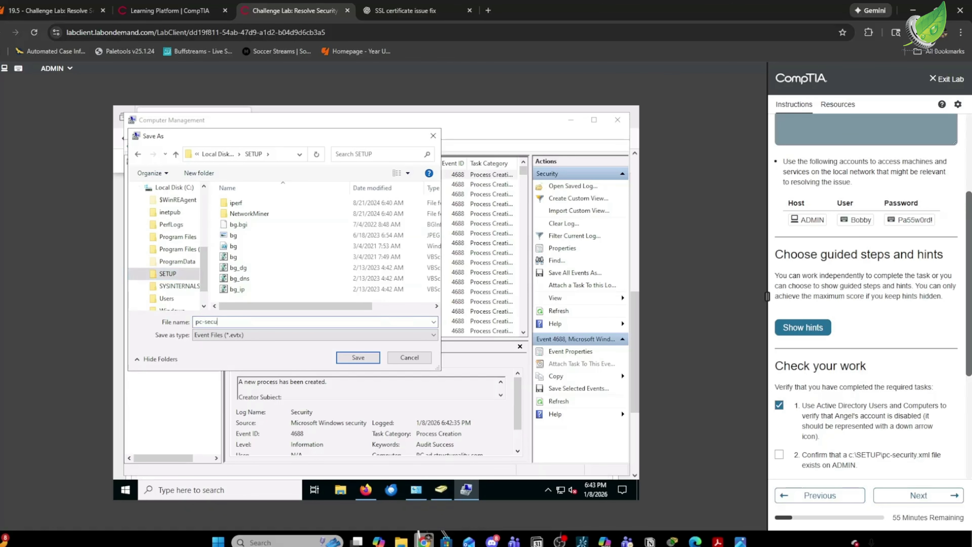
pyautogui.press('BackSpace')
pyautogui.press('BackSpace')
pyautogui.press('BackSpace')
pyautogui.click(266, 337)
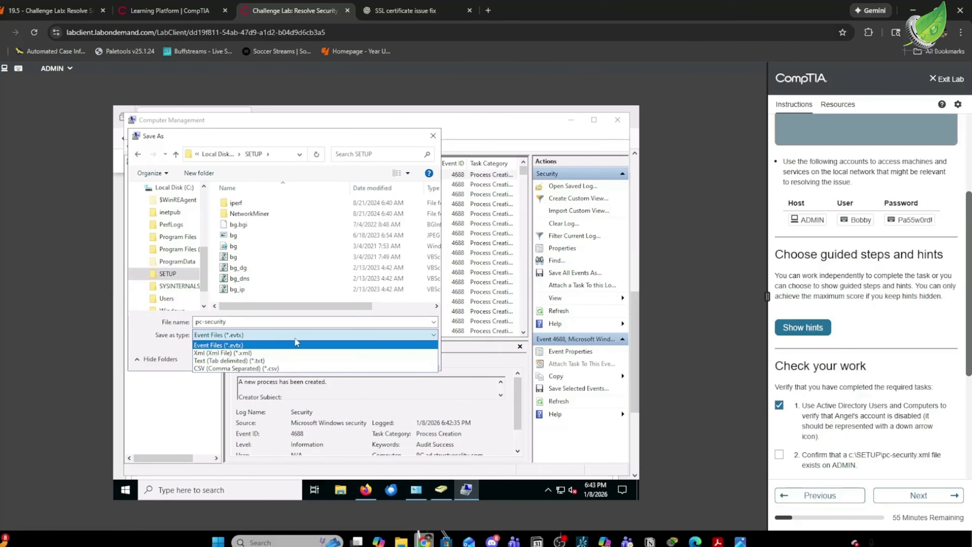
pyautogui.click(278, 355)
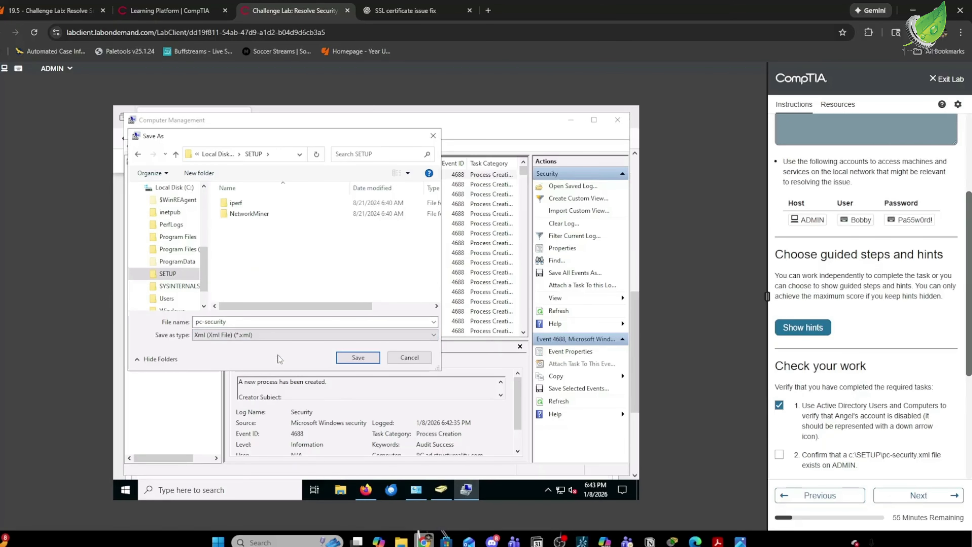
pyautogui.click(352, 361)
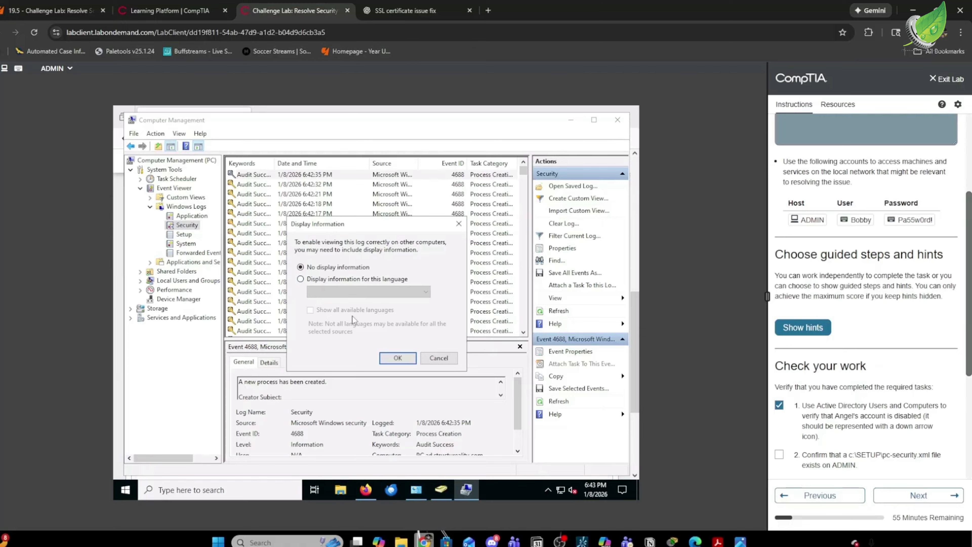
pyautogui.click(397, 359)
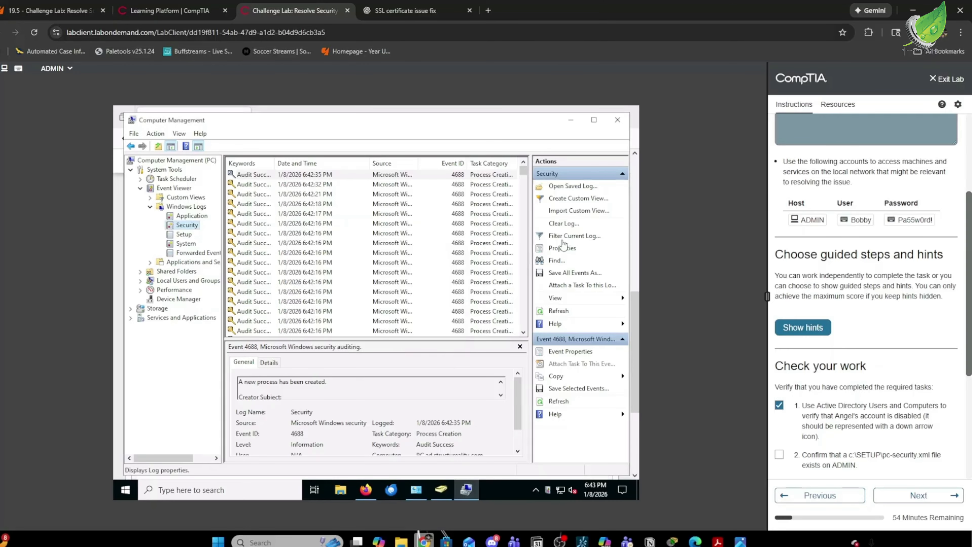
# Close Computer Management, Active Directory Users and Computers, and the Administrative Tools folder.
pyautogui.click(617, 119)
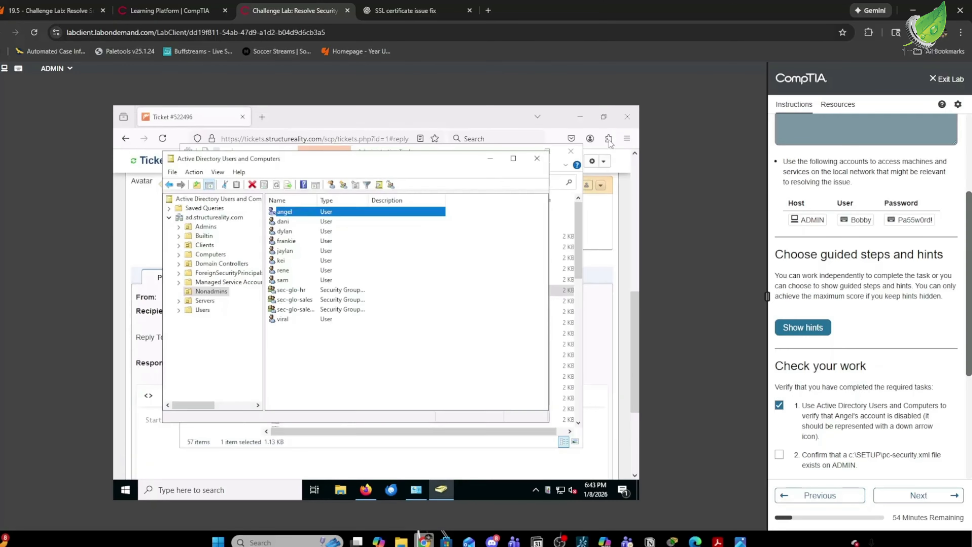
pyautogui.click(537, 158)
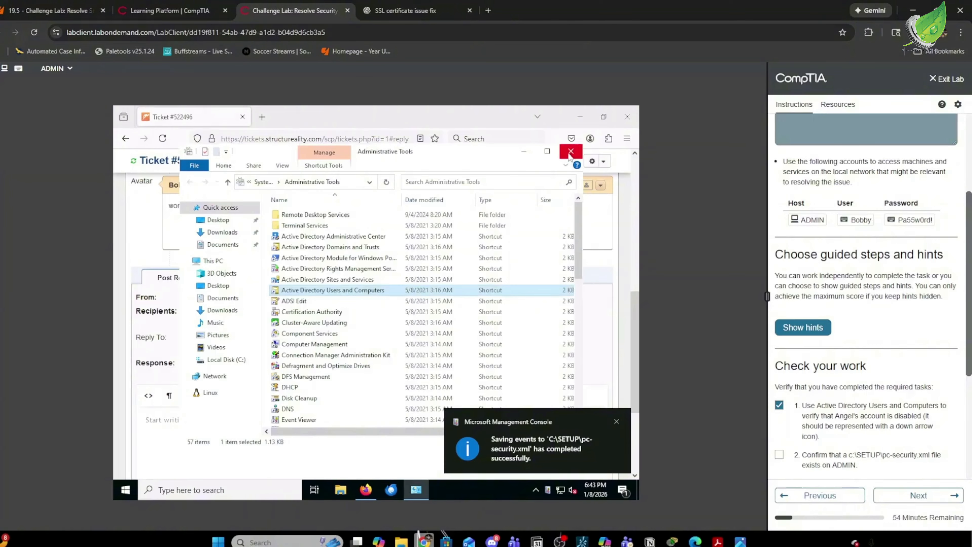
pyautogui.click(571, 152)
# Post the reply 'done now escalating' on ticket #522496.
pyautogui.click(227, 431)
pyautogui.write('done')
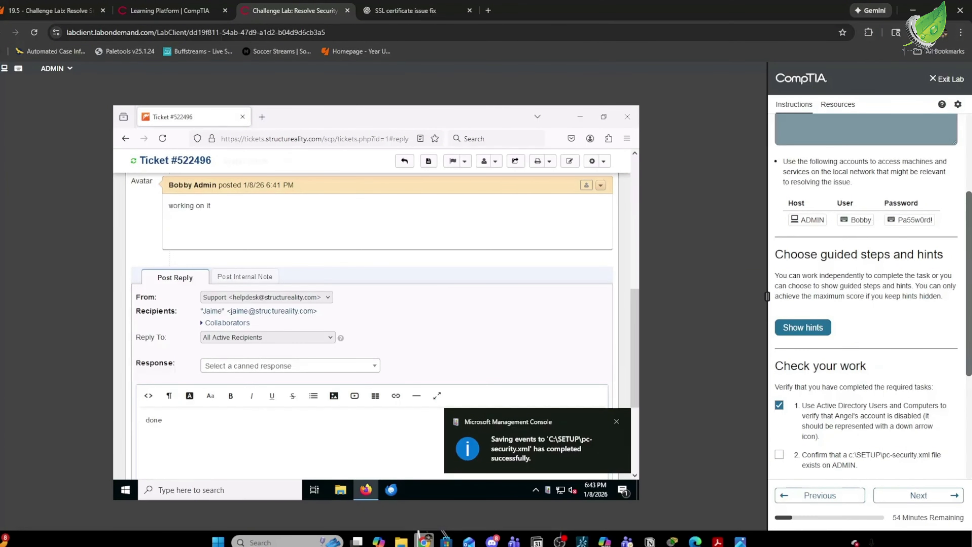
pyautogui.write(' now escalat')
pyautogui.press('BackSpace')
pyautogui.press('BackSpace')
pyautogui.press('BackSpace')
pyautogui.press('BackSpace')
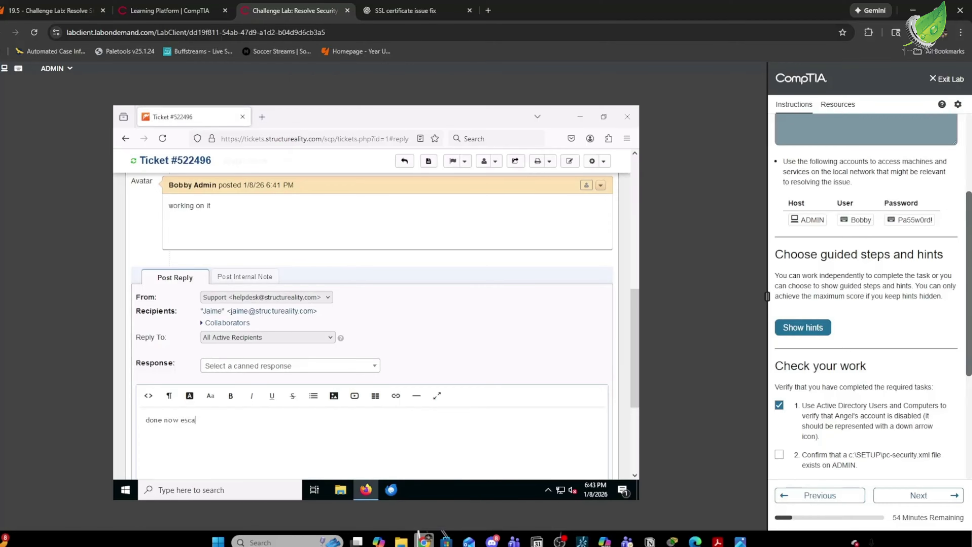
pyautogui.press('BackSpace')
pyautogui.write('da')
pyautogui.press('BackSpace')
pyautogui.press('BackSpace')
pyautogui.write('calating')
pyautogui.scroll(-4, 404, 437)
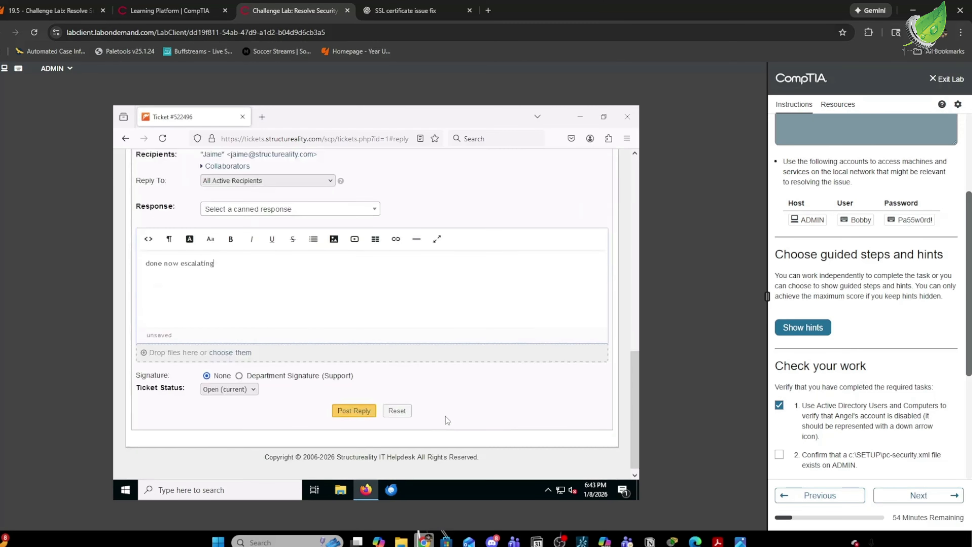
pyautogui.click(356, 412)
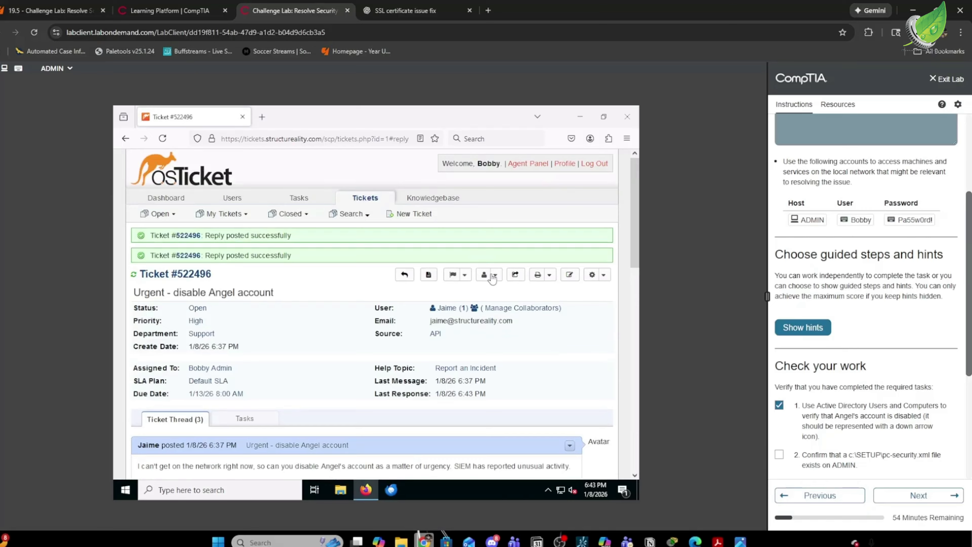
# Assign ticket #522496 to the Level 2 Support team with reason 'escalating', and tick the pc-security.xml check.
pyautogui.click(489, 275)
pyautogui.click(458, 308)
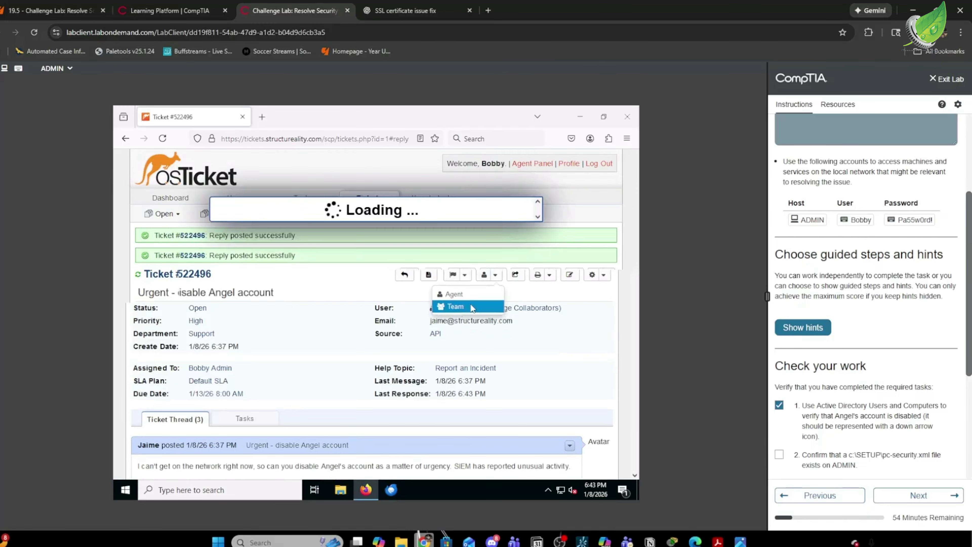
pyautogui.click(274, 264)
pyautogui.click(264, 301)
pyautogui.click(295, 285)
pyautogui.write('escalating')
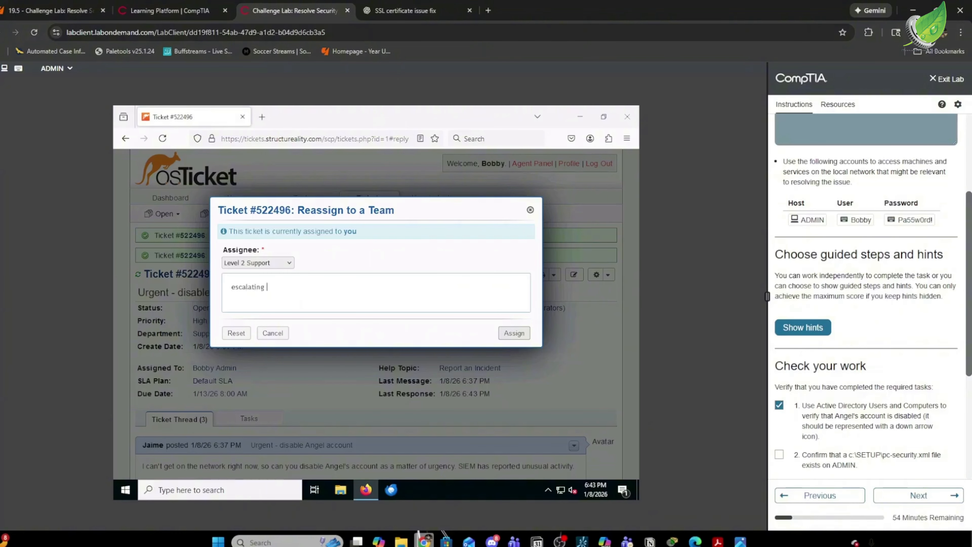
pyautogui.click(514, 333)
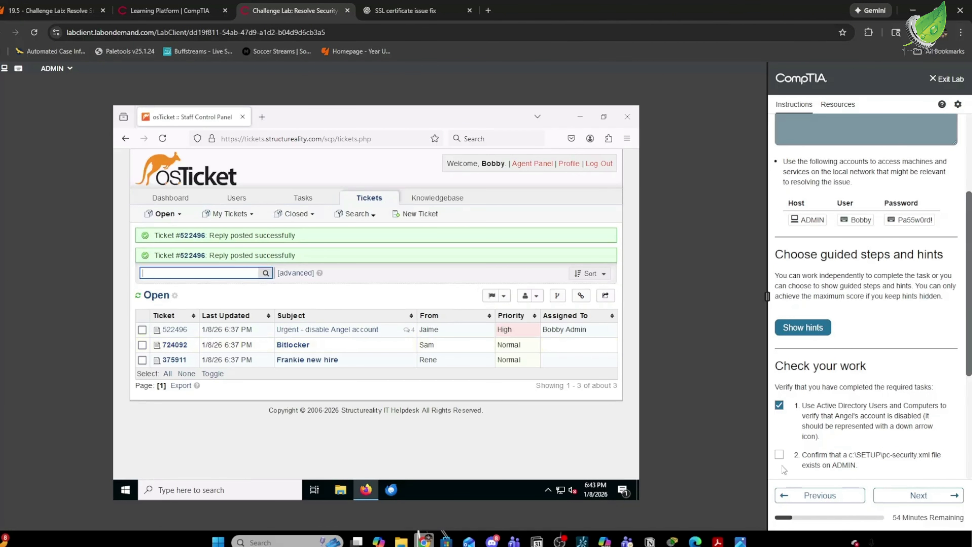
pyautogui.click(781, 456)
# Evaluate the lab, confirm every check shows SUCCESS, and advance to User onboarding.
pyautogui.scroll(-4, 859, 371)
pyautogui.click(795, 446)
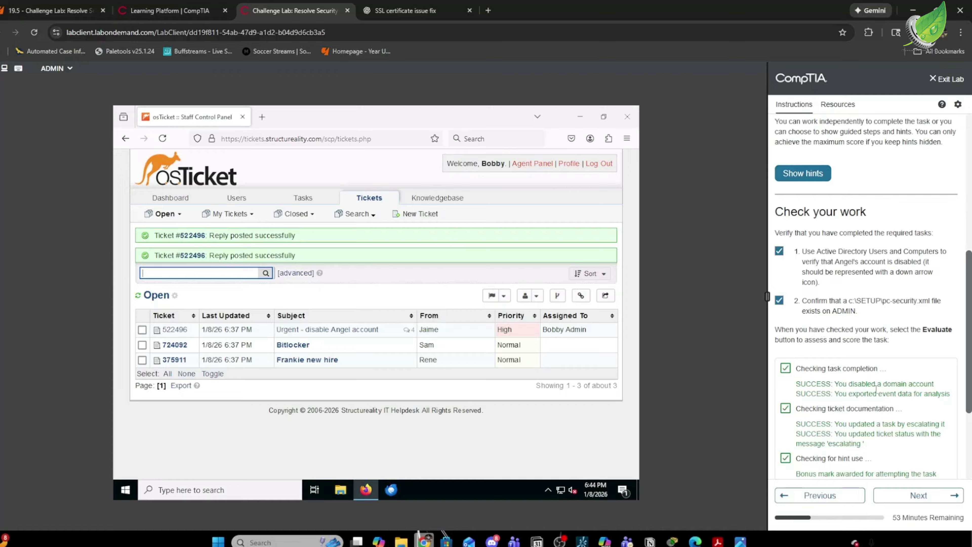
pyautogui.scroll(-4, 876, 390)
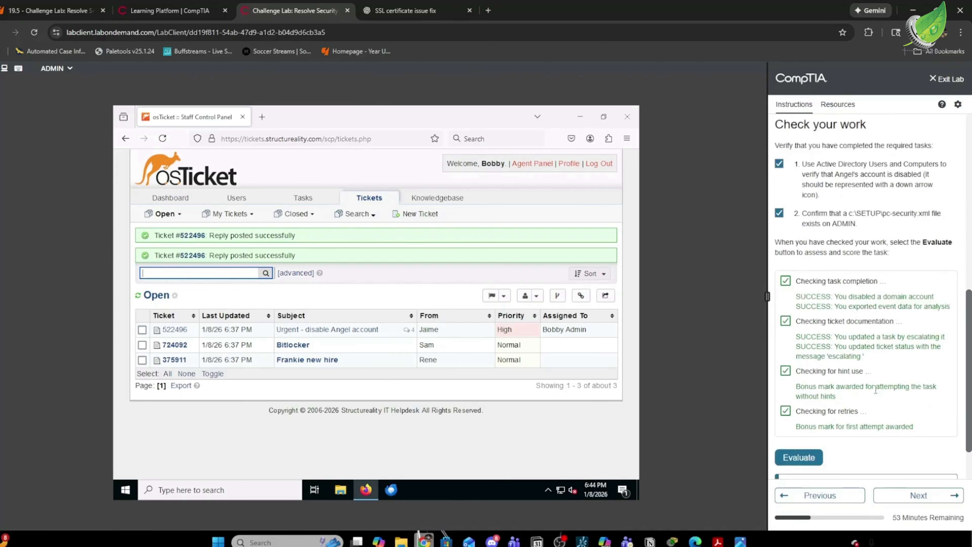
pyautogui.click(919, 496)
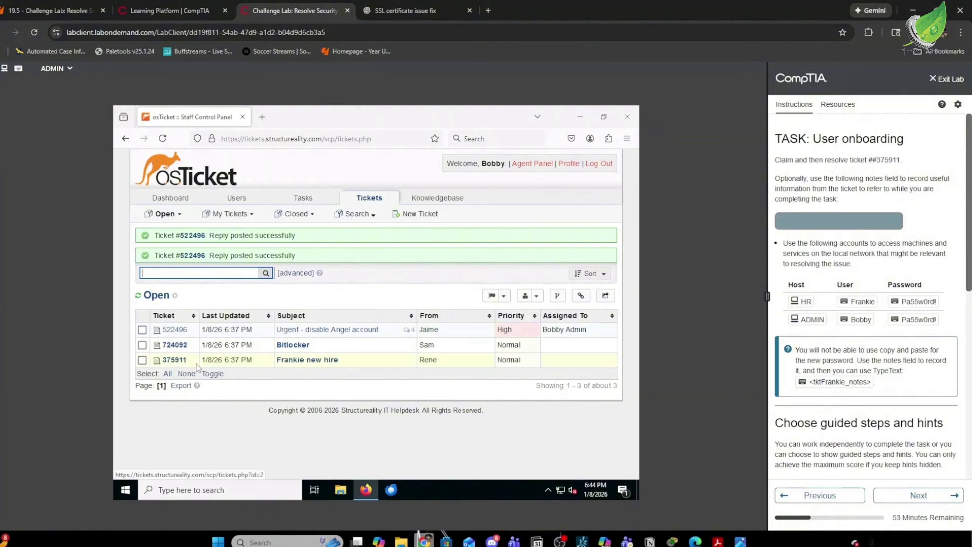
# Open the new-hire onboarding ticket #375911 and read through its thread.
pyautogui.click(323, 362)
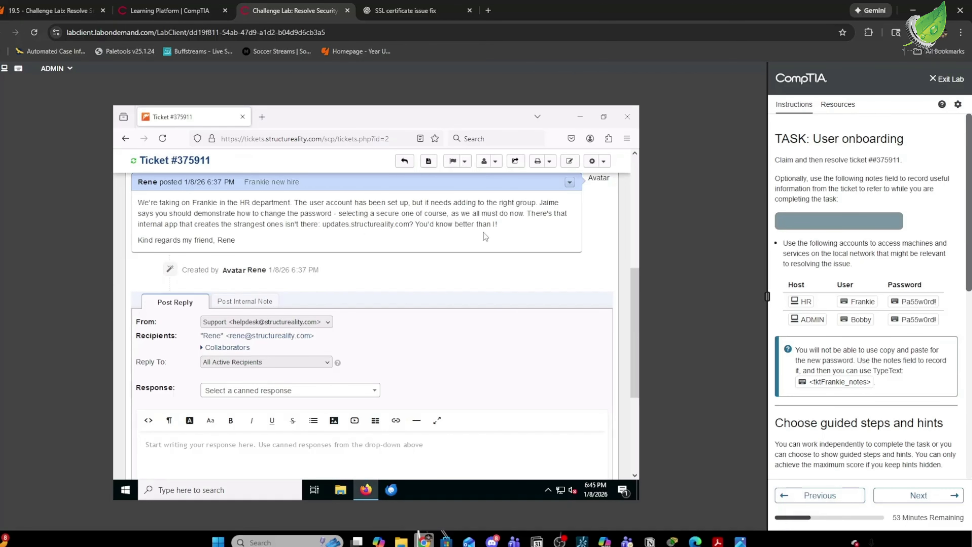
pyautogui.scroll(5, 373, 236)
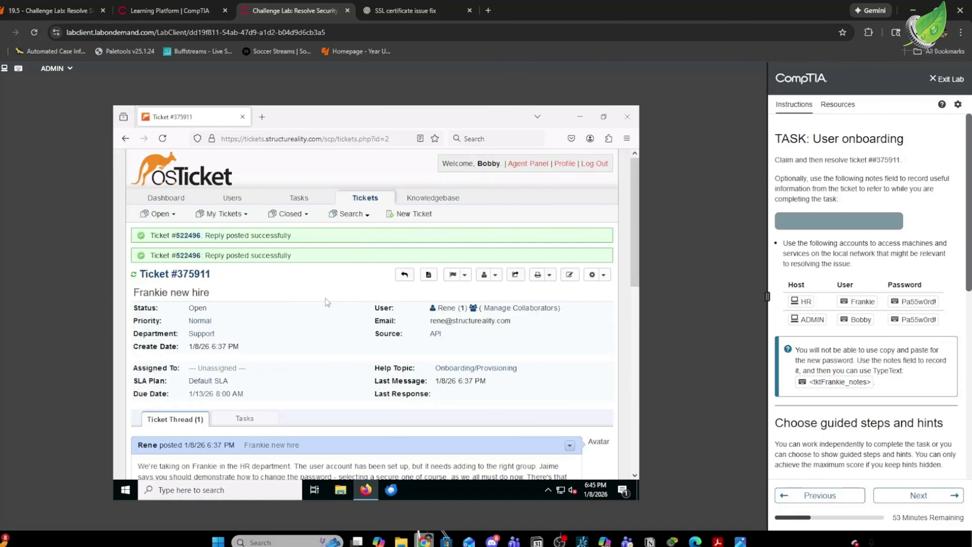
pyautogui.scroll(-1, 326, 298)
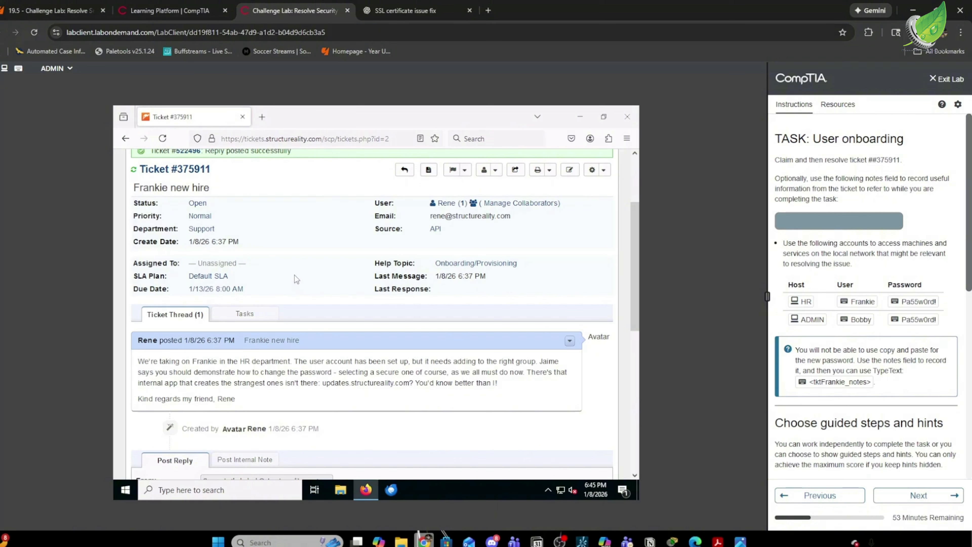
pyautogui.scroll(-5, 295, 276)
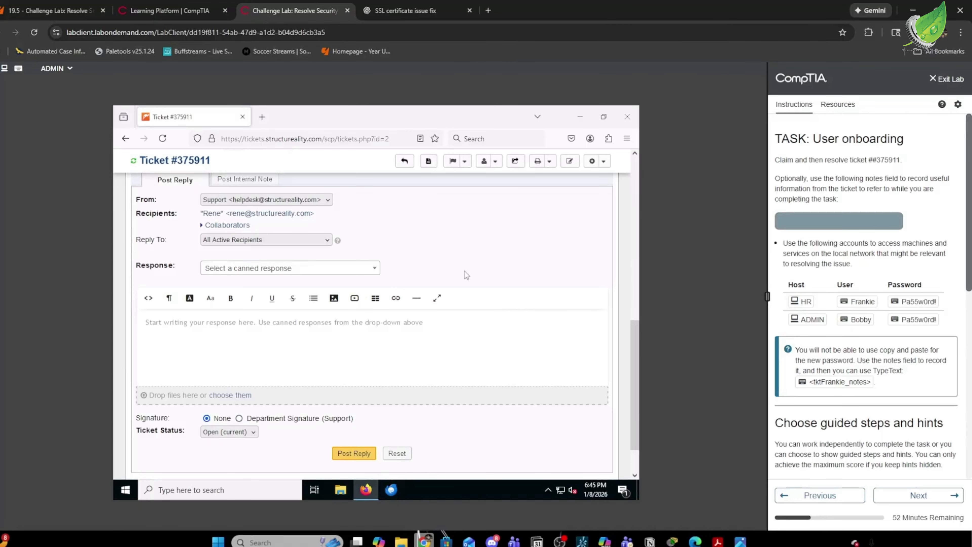
# Post the agent reply 'working on it' on the onboarding ticket.
pyautogui.click(357, 328)
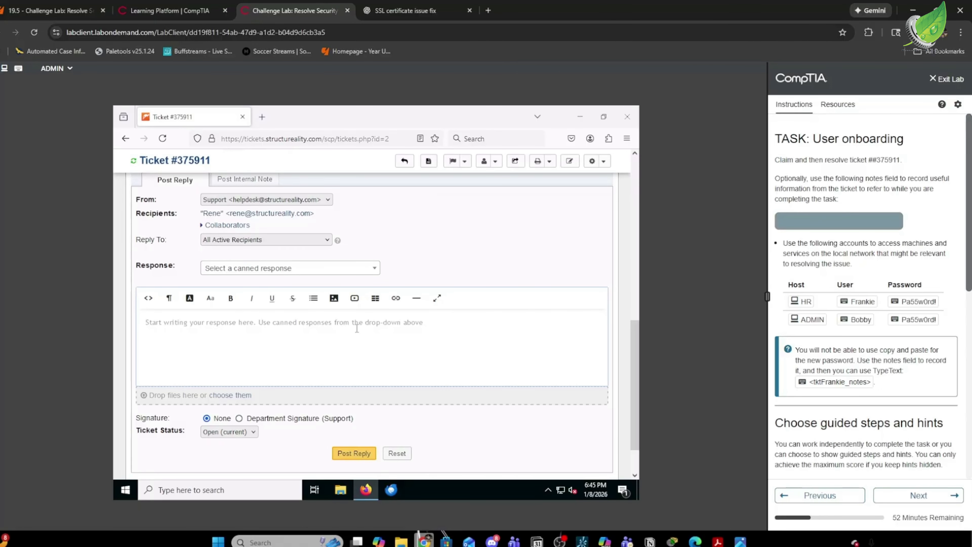
pyautogui.write('woer')
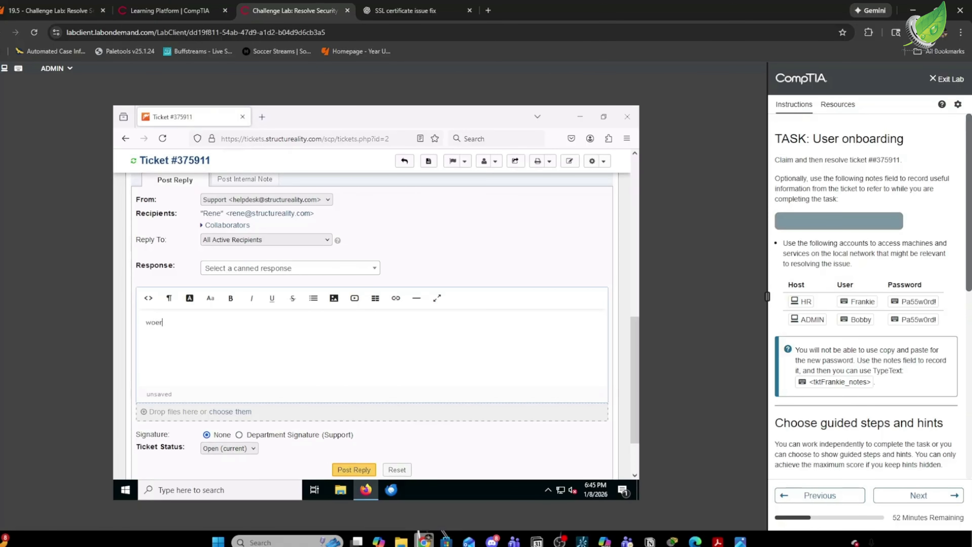
pyautogui.write('king on it')
pyautogui.click(359, 469)
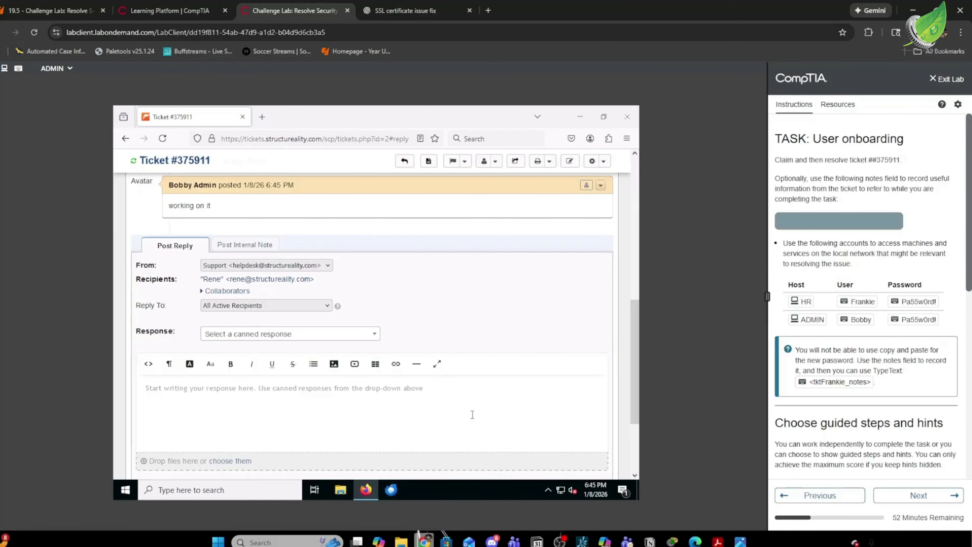
# Launch Active Directory Users and Computers from the Windows Administrative Tools folder.
pyautogui.click(126, 490)
pyautogui.click(307, 272)
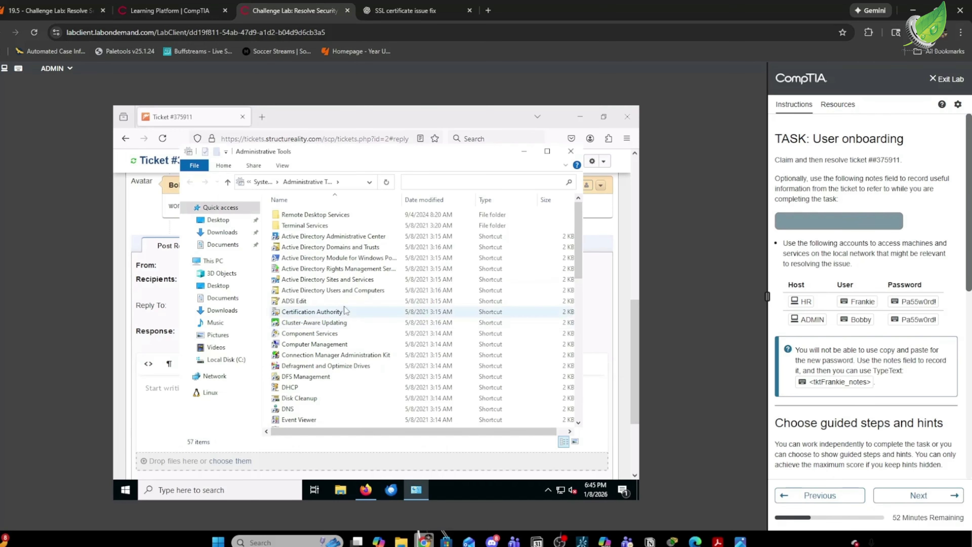
pyautogui.click(345, 291)
pyautogui.doubleClick(345, 291)
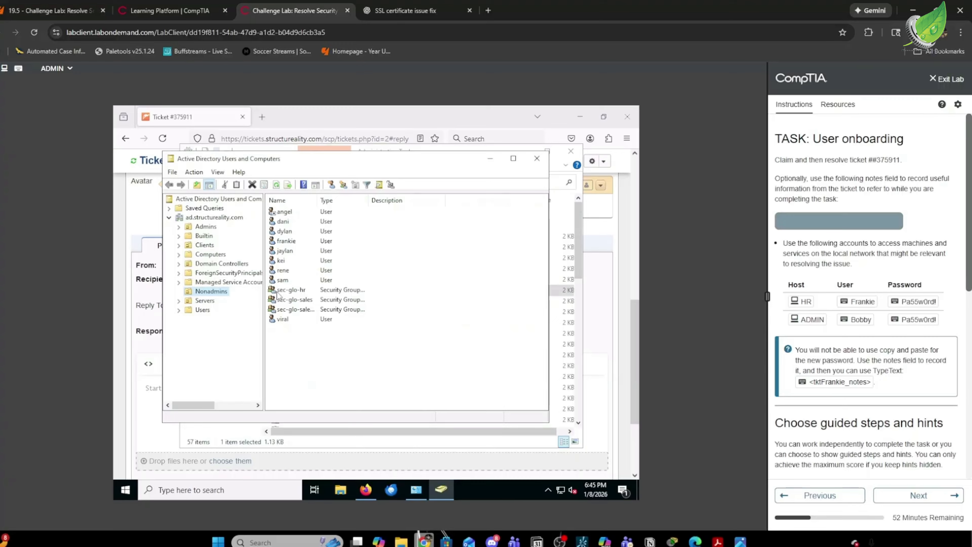
# Add the new hire's account to the sec-glo-hr group, then close the console.
pyautogui.rightClick(296, 241)
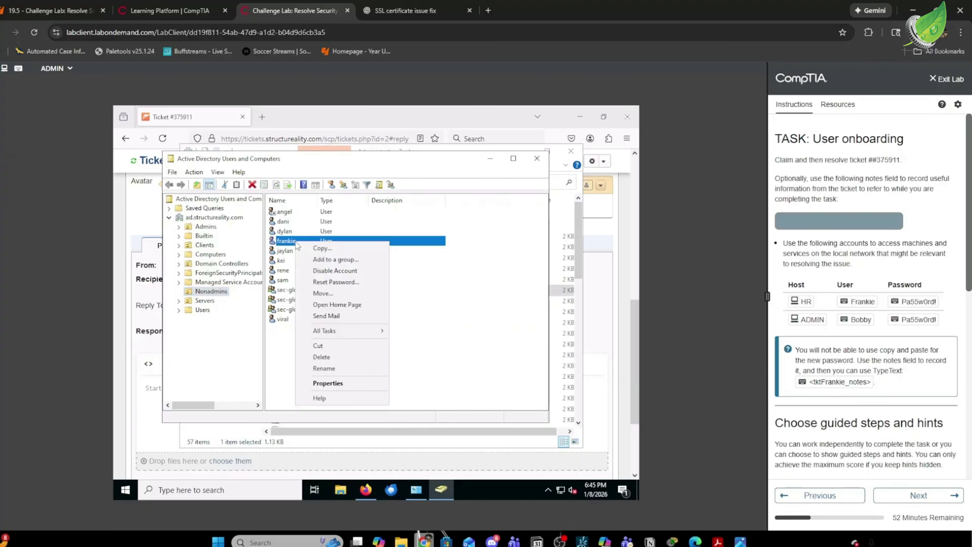
pyautogui.click(345, 260)
pyautogui.write('sec')
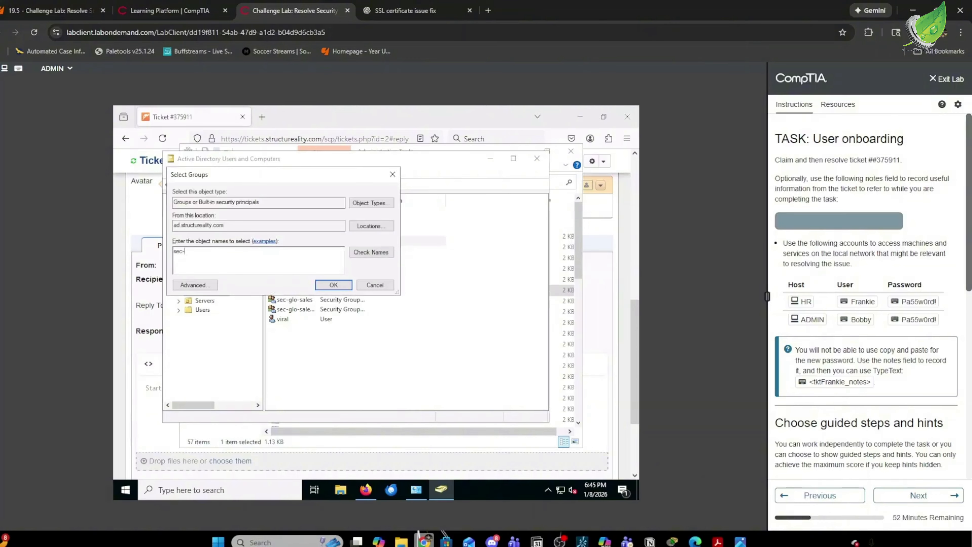
pyautogui.write('-glo-')
pyautogui.write('jhr')
pyautogui.press('BackSpace')
pyautogui.press('BackSpace')
pyautogui.press('BackSpace')
pyautogui.write('h')
pyautogui.click(365, 253)
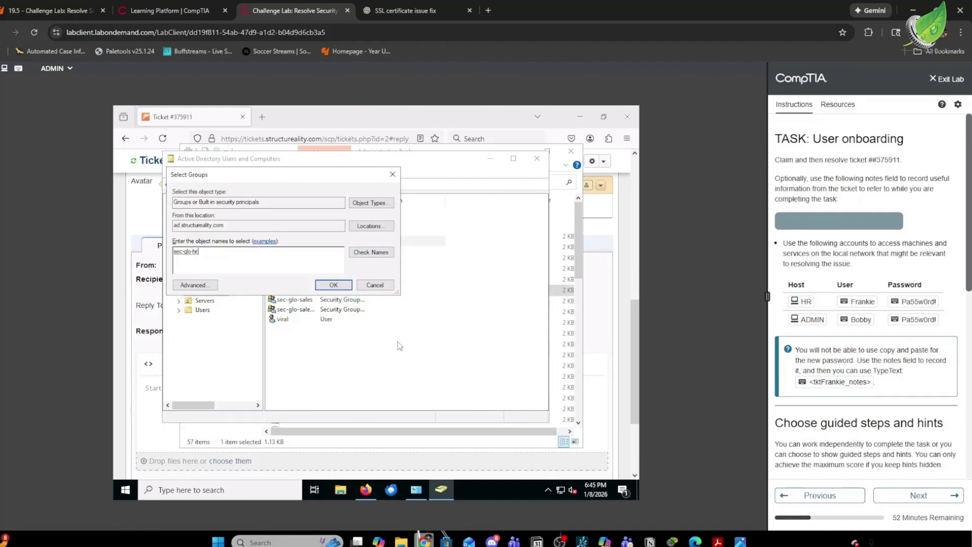
pyautogui.click(329, 288)
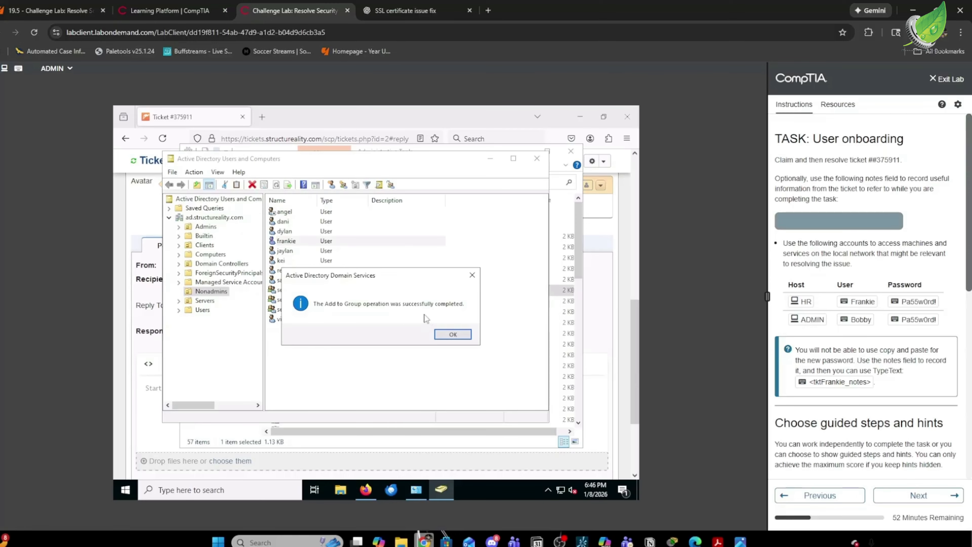
pyautogui.click(452, 334)
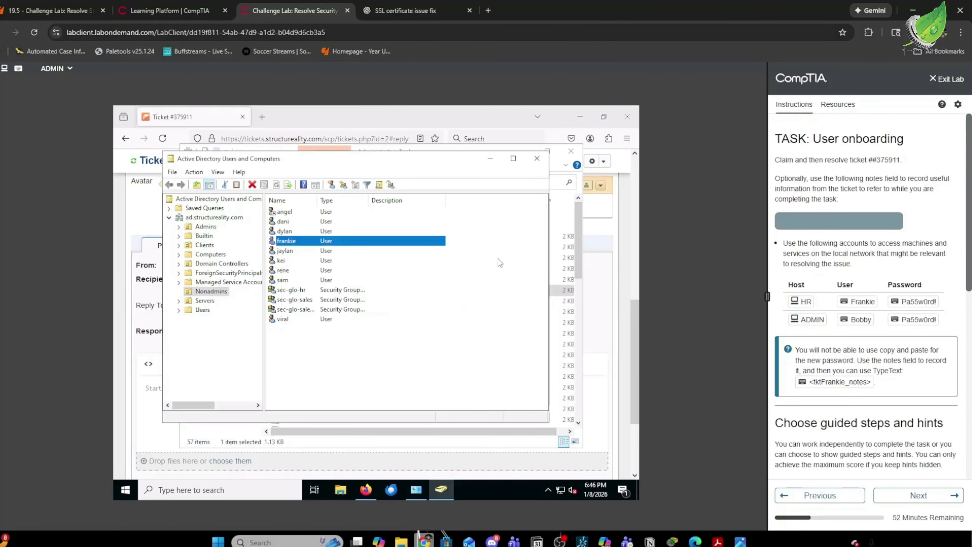
pyautogui.click(537, 159)
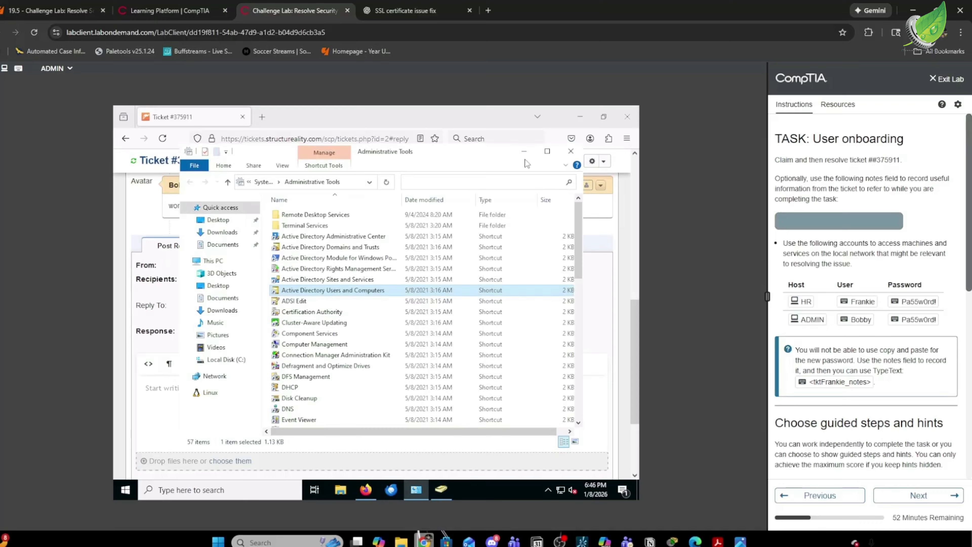
pyautogui.click(528, 155)
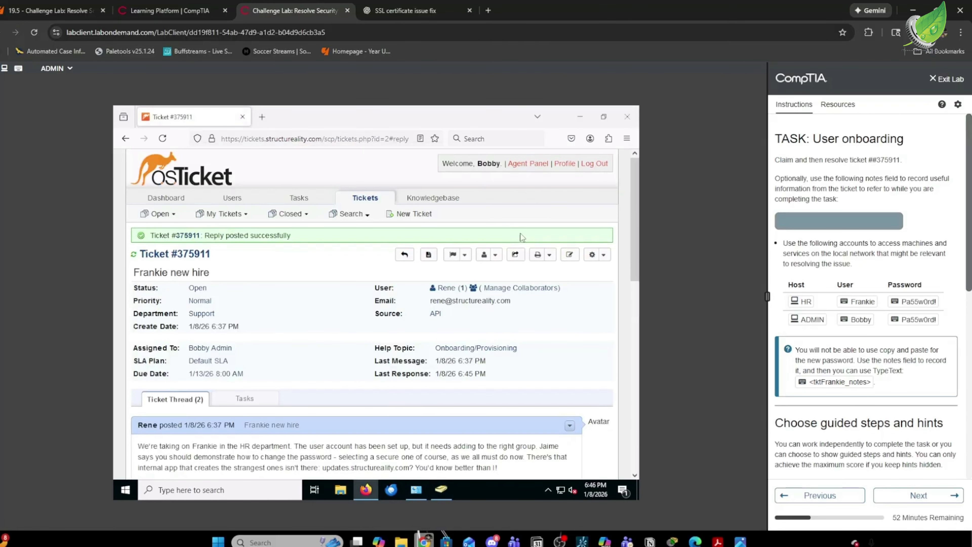
# Open the Employee FAQ 'How can I select a secure password?' from the Knowledgebase.
pyautogui.moveTo(438, 204)
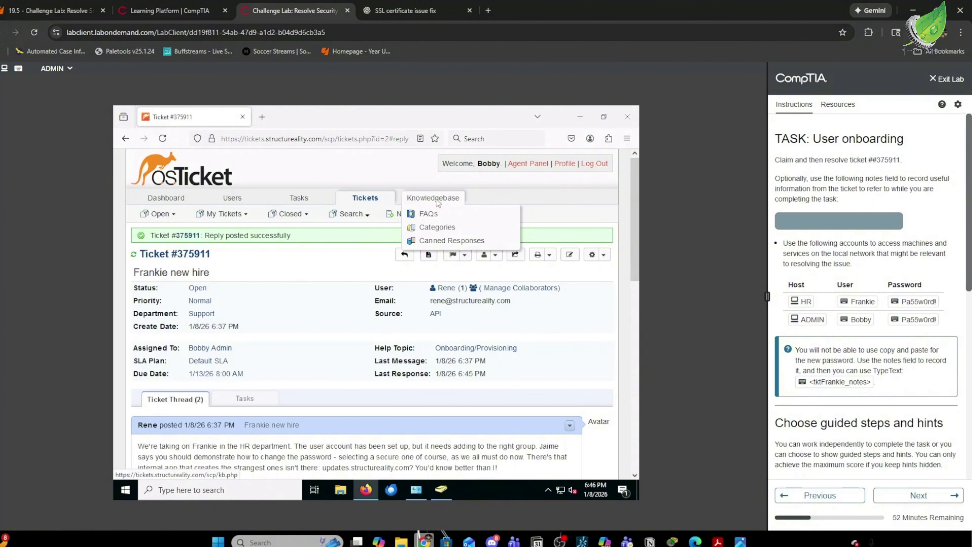
pyautogui.click(437, 200)
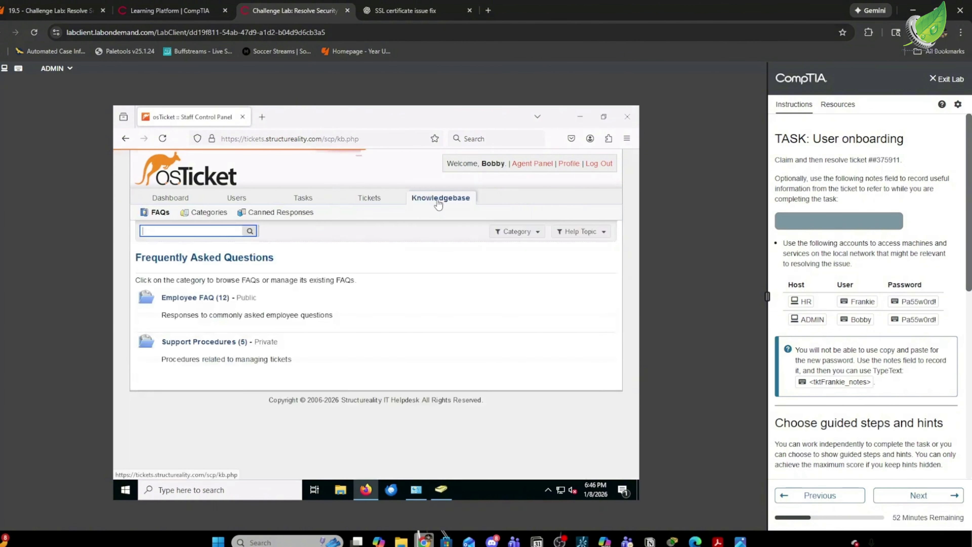
pyautogui.click(206, 303)
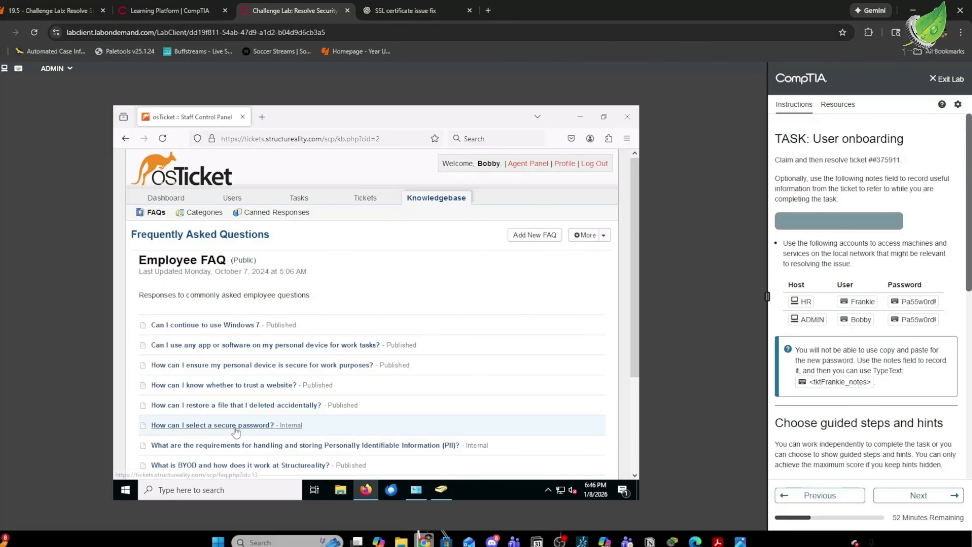
pyautogui.moveTo(234, 428)
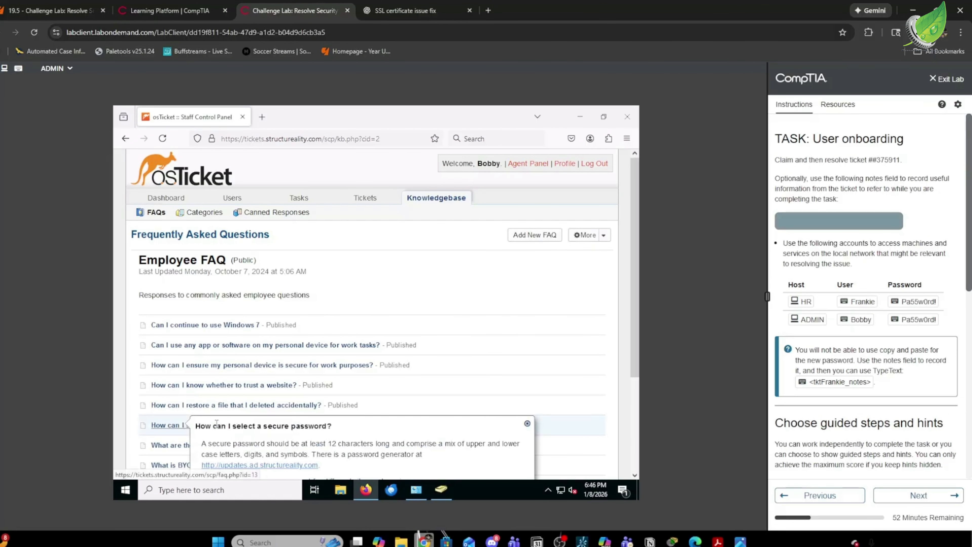
pyautogui.click(204, 426)
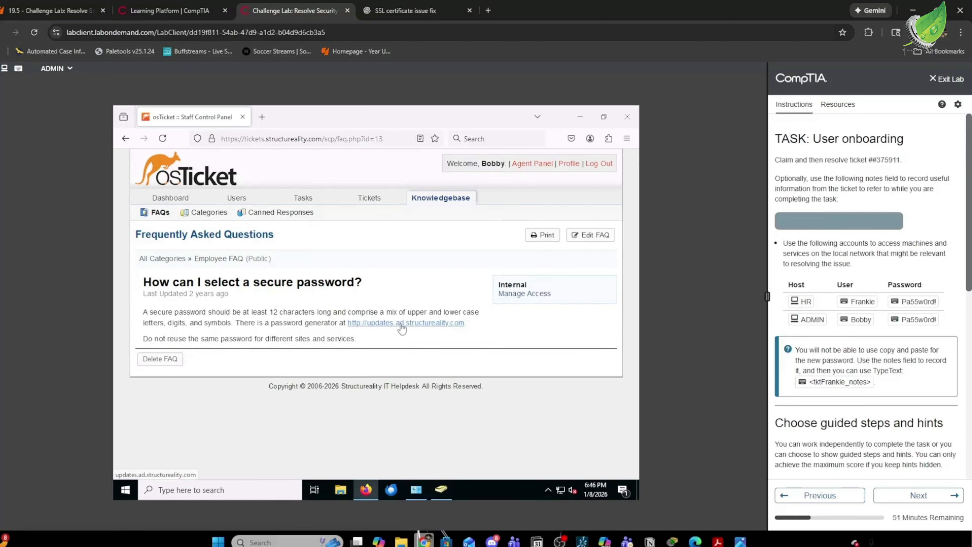
# Generate a 12-character password at updates.ad.structureality.com and record it in the lab notes.
pyautogui.click(400, 324)
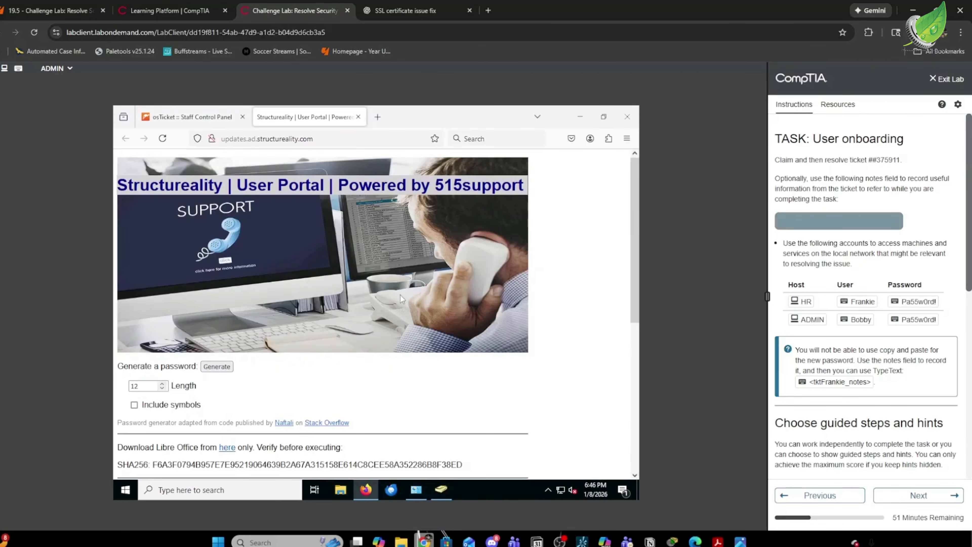
pyautogui.click(217, 367)
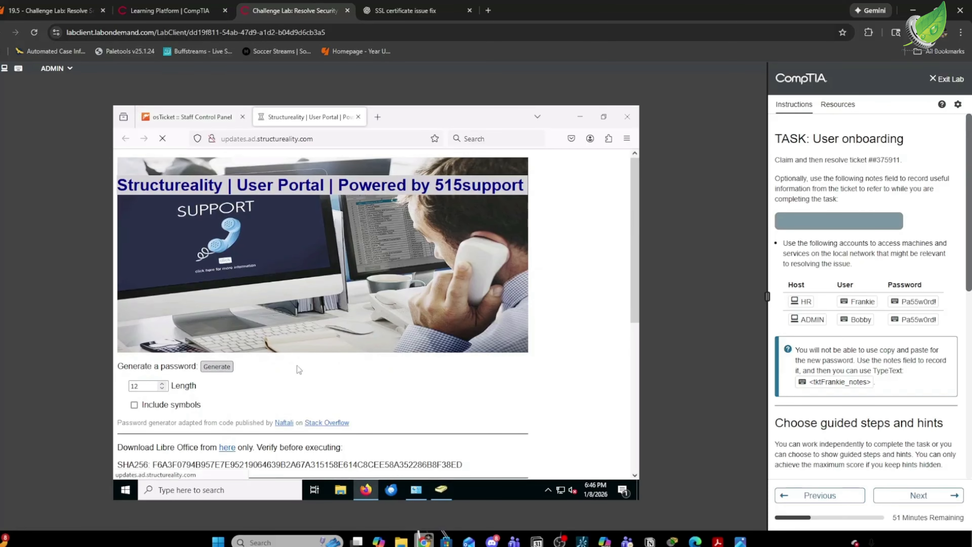
pyautogui.scroll(-3, 228, 387)
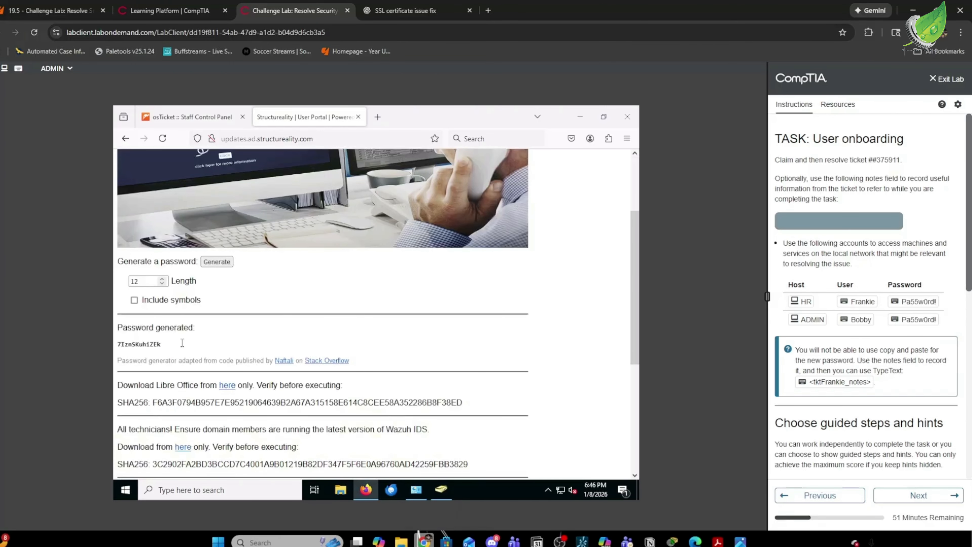
pyautogui.click(803, 218)
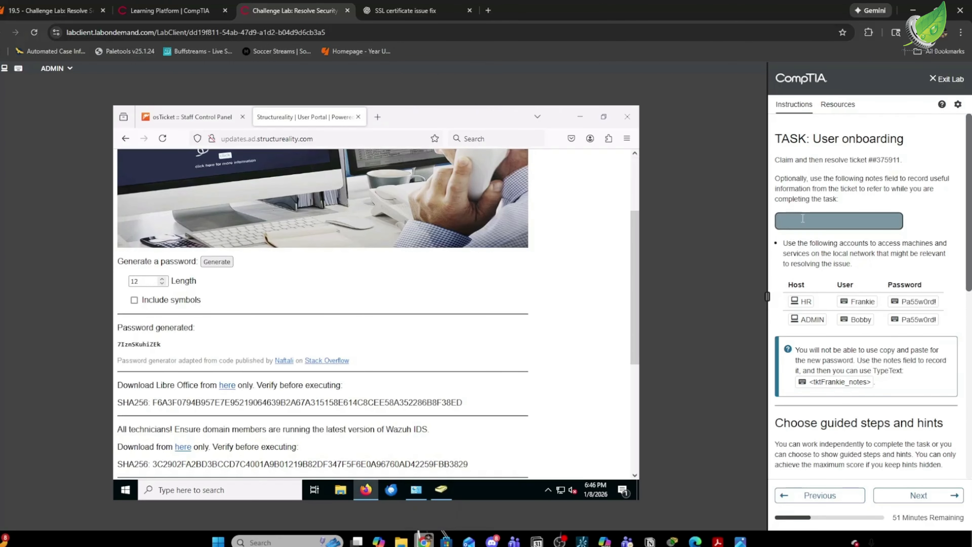
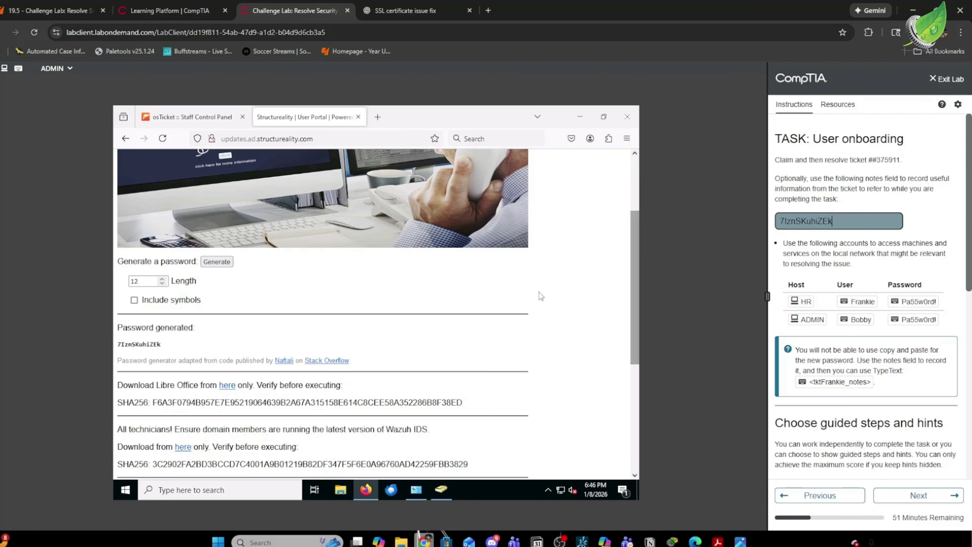
# Sign the new hire into the HR machine as Other user with their current credentials.
pyautogui.click(803, 306)
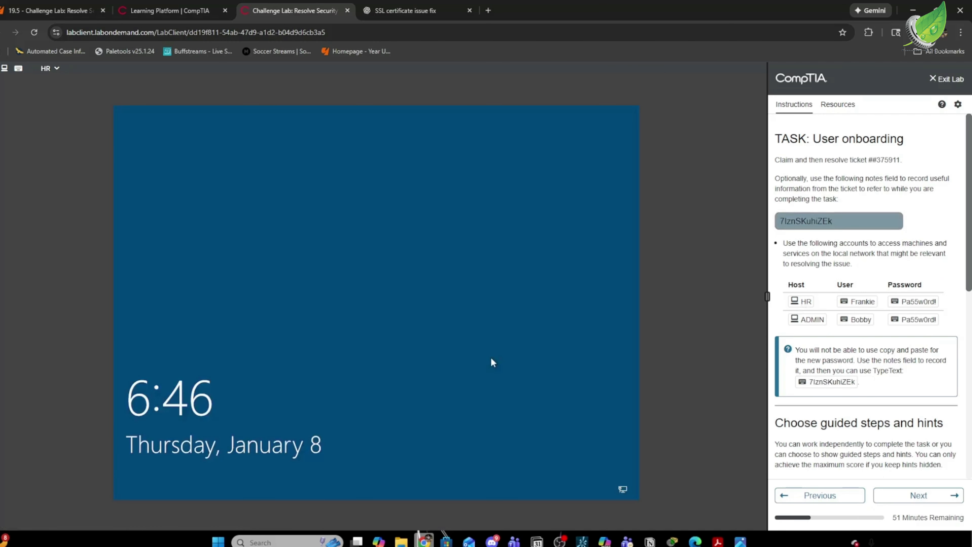
pyautogui.click(491, 360)
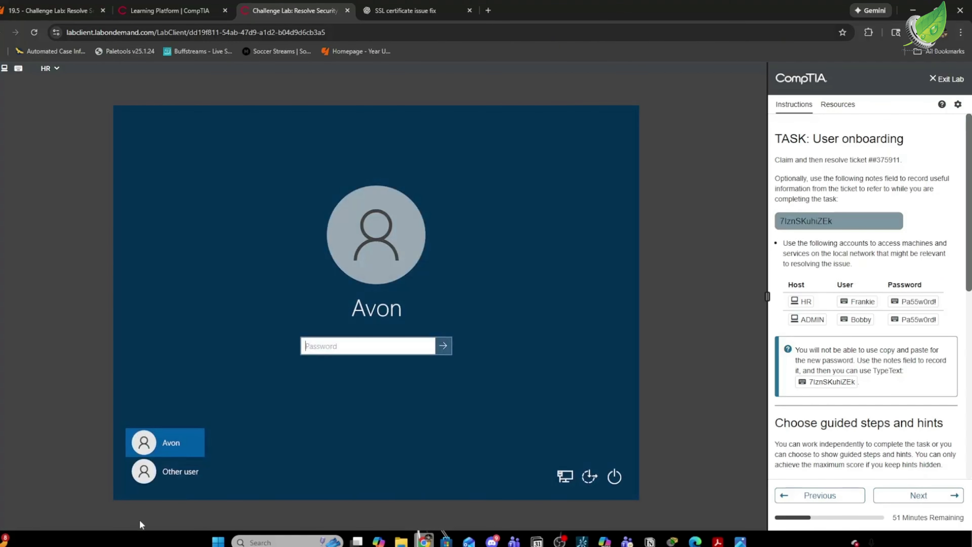
pyautogui.click(160, 474)
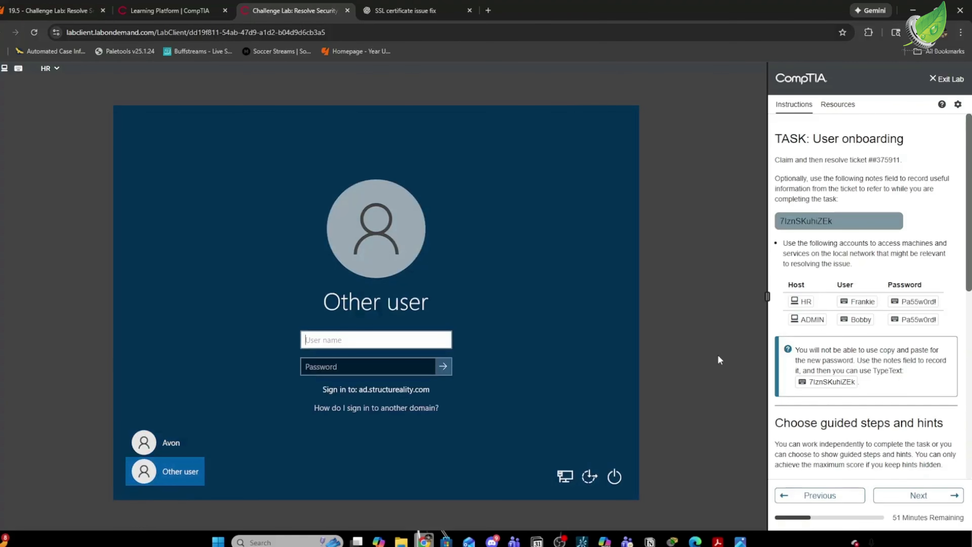
pyautogui.click(858, 301)
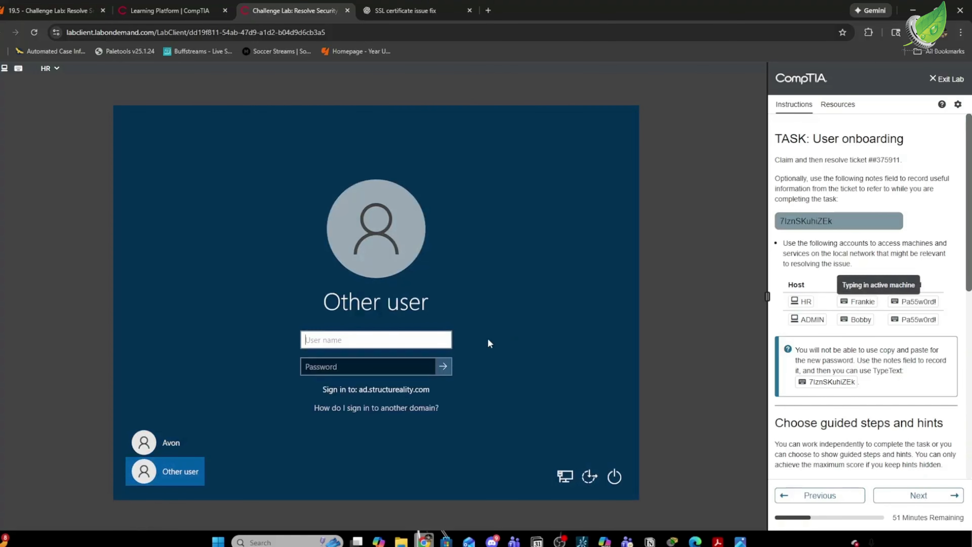
pyautogui.click(386, 362)
pyautogui.click(915, 301)
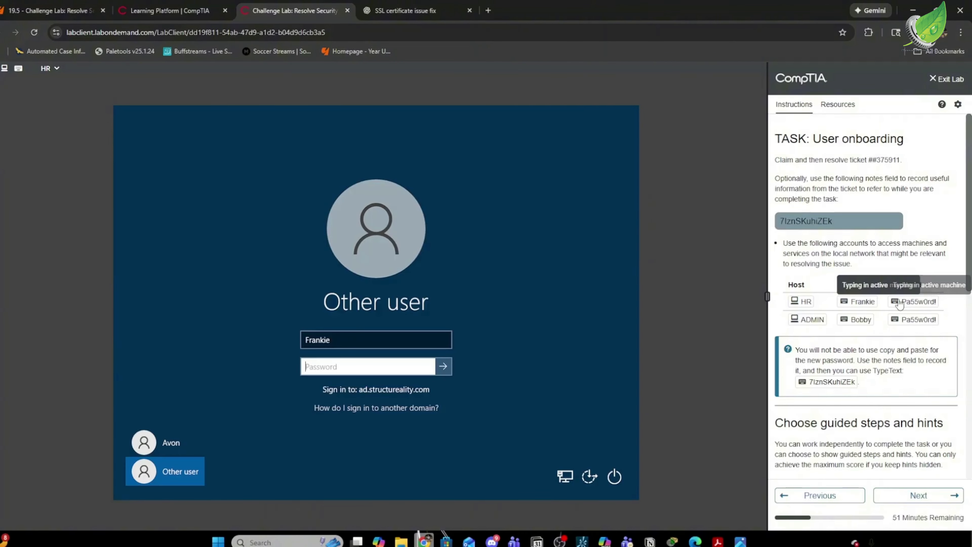
pyautogui.click(448, 374)
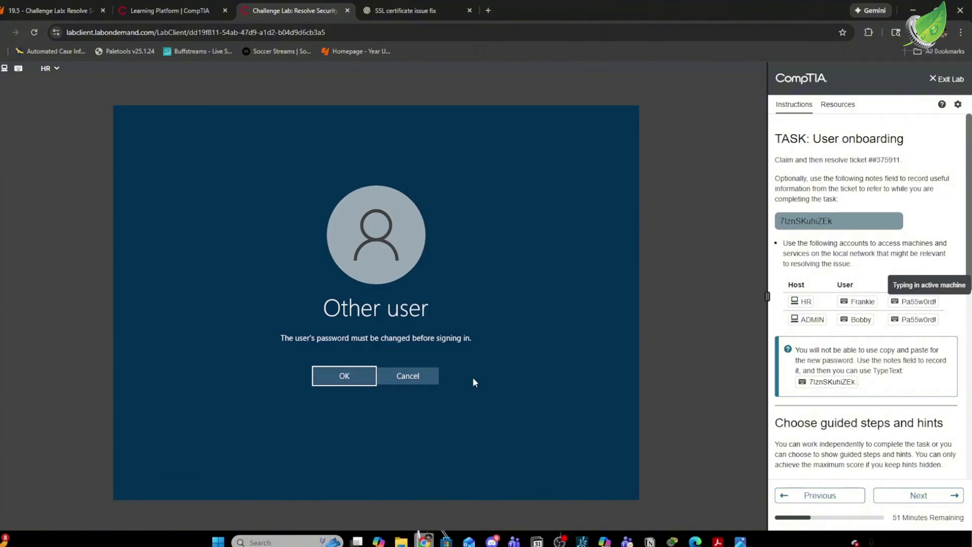
pyautogui.click(359, 367)
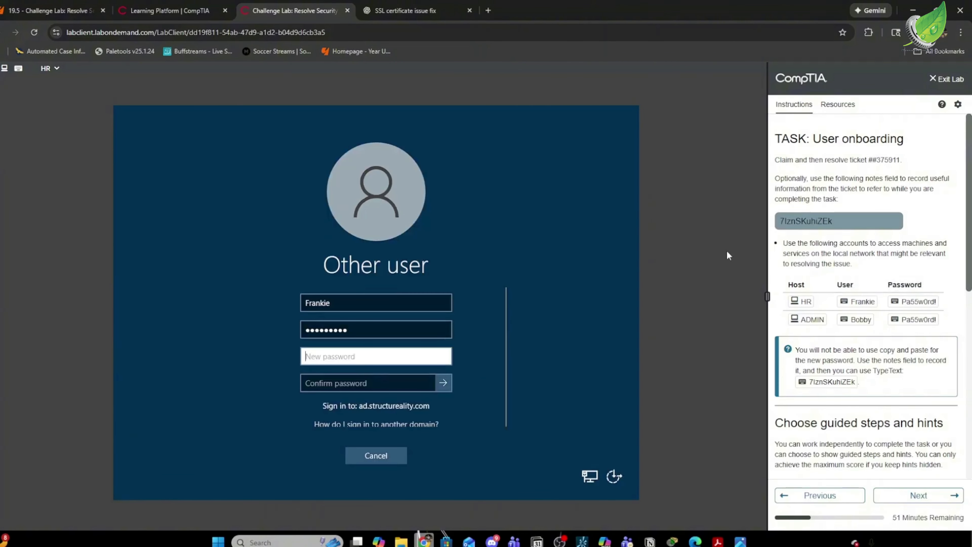
# Enter the generated password as the new hire's new password.
pyautogui.click(412, 356)
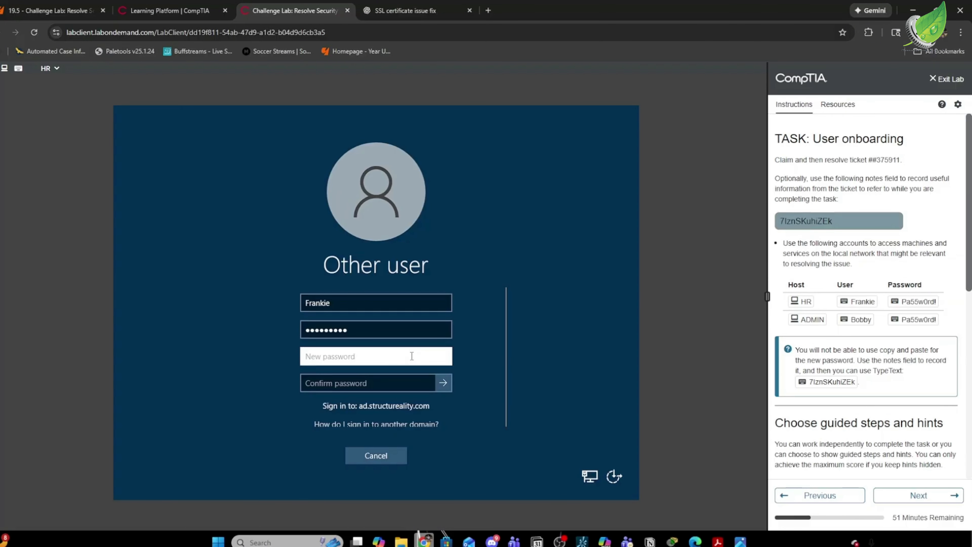
pyautogui.press('capslock')
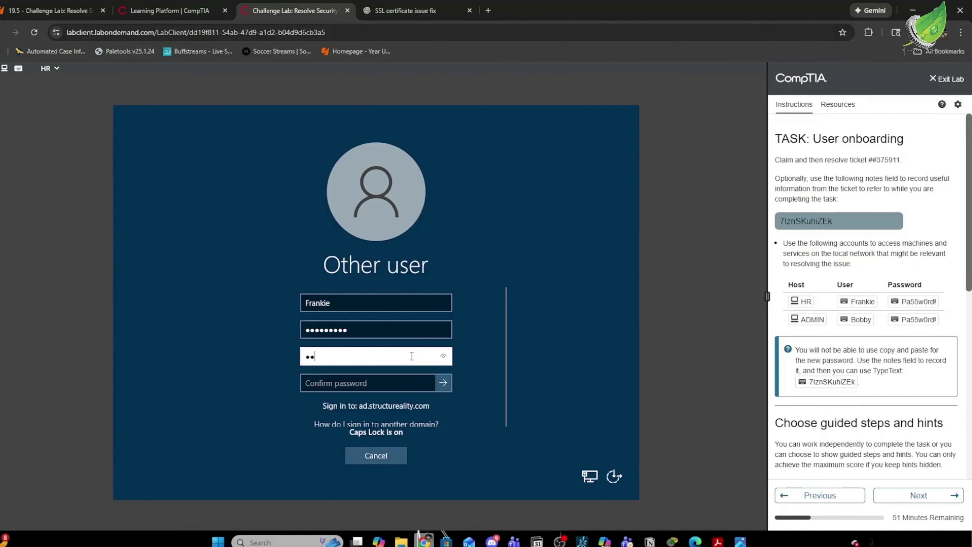
pyautogui.press('capslock')
pyautogui.press('capslock')
# Confirm and submit the new password, then return the lab console to ADMIN.
pyautogui.click(394, 382)
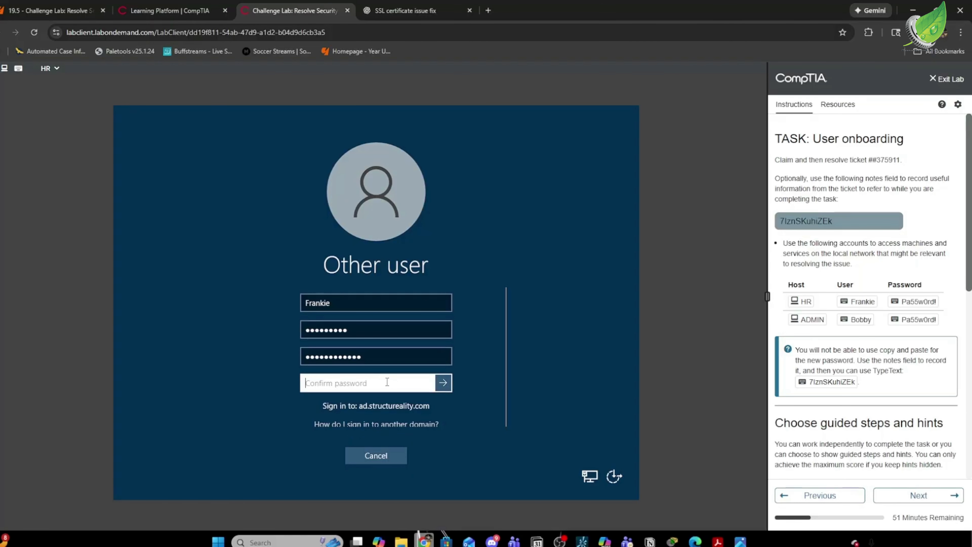
pyautogui.press('capslock')
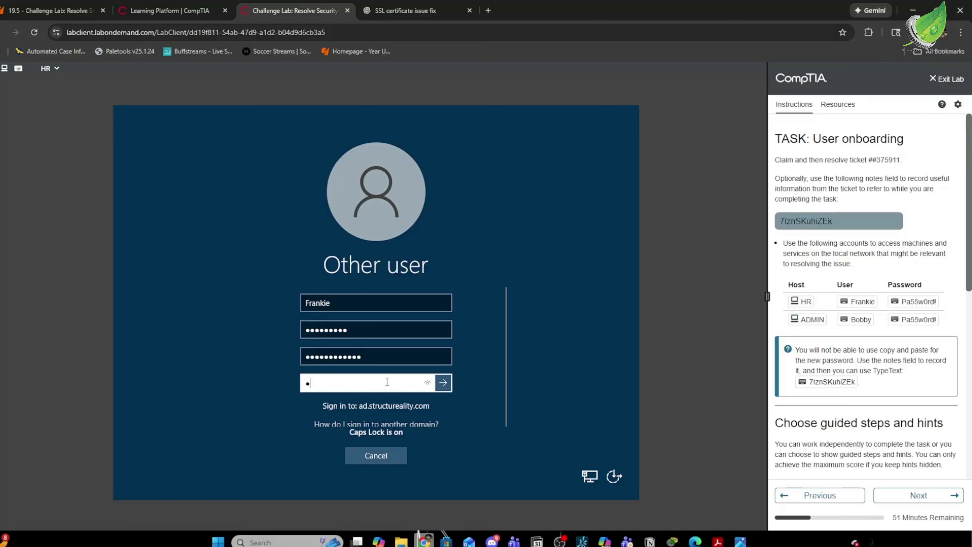
pyautogui.press('capslock')
pyautogui.press('capslock')
pyautogui.press('capslock')
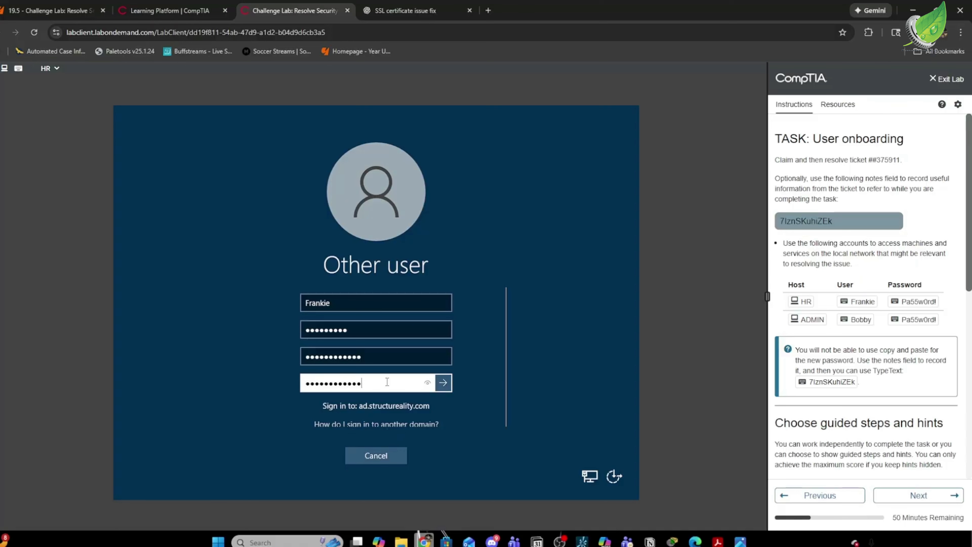
pyautogui.click(489, 388)
pyautogui.press('Return')
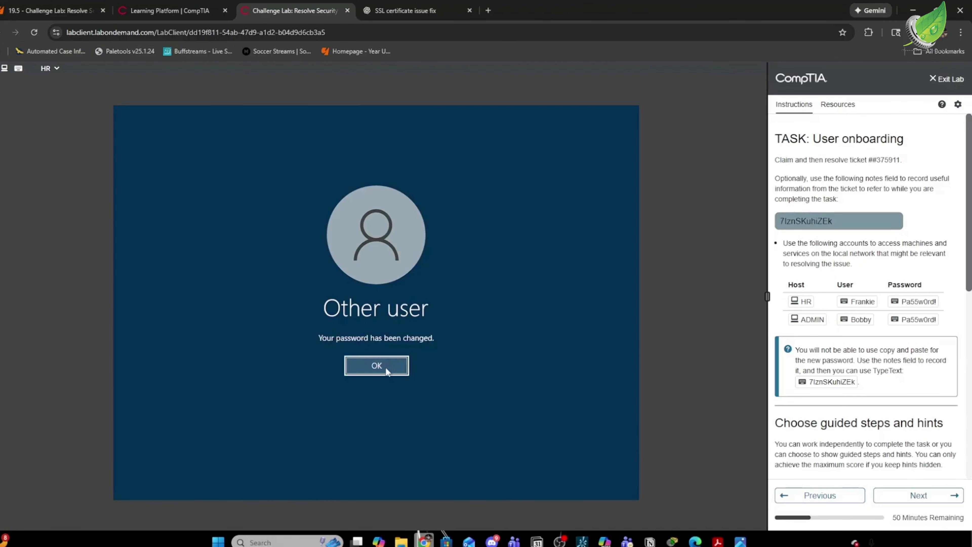
pyautogui.click(385, 364)
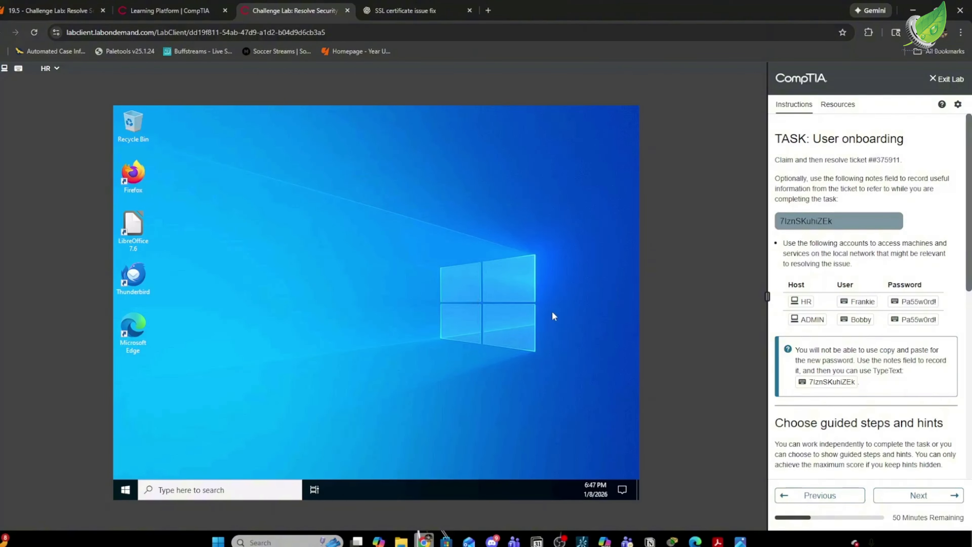
pyautogui.click(819, 321)
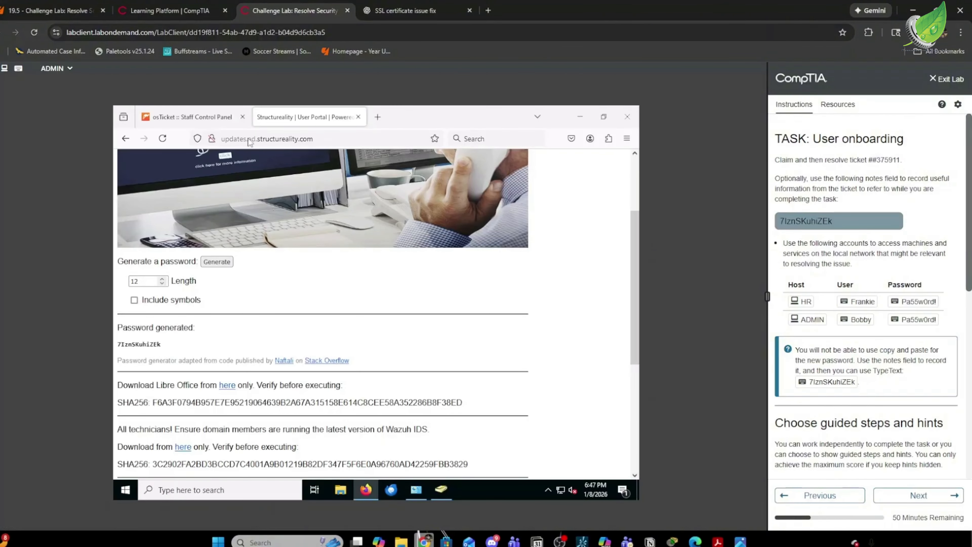
# Go back to osTicket's open tickets and open onboarding ticket #375911.
pyautogui.click(202, 120)
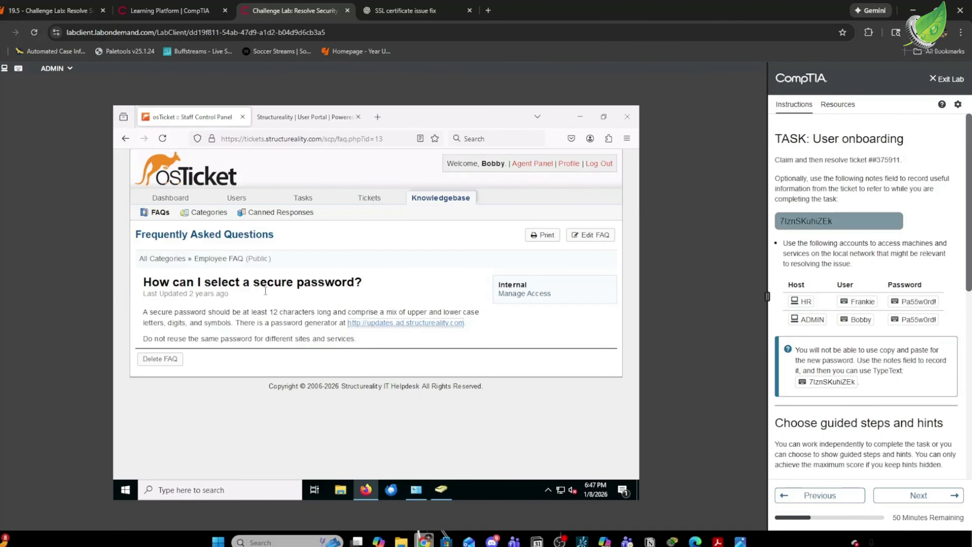
pyautogui.click(369, 197)
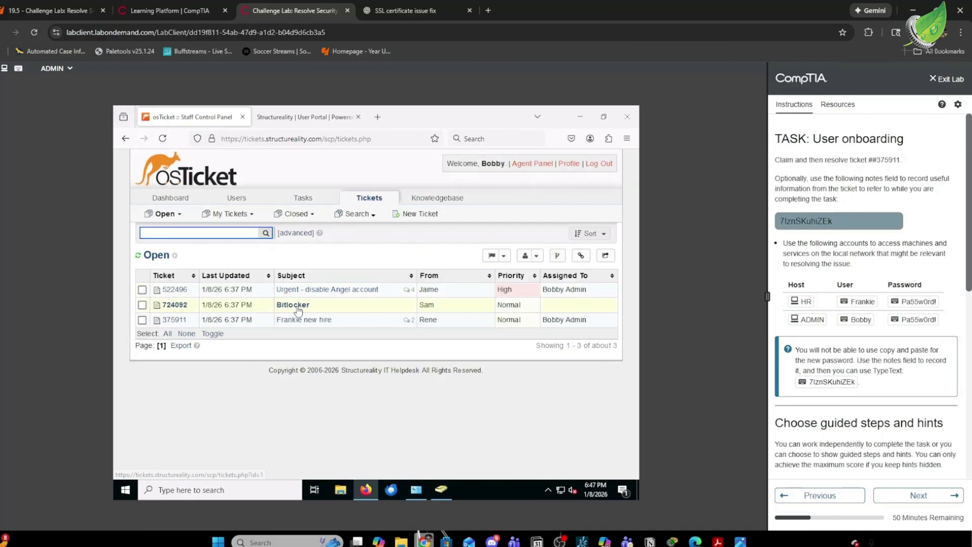
pyautogui.click(304, 318)
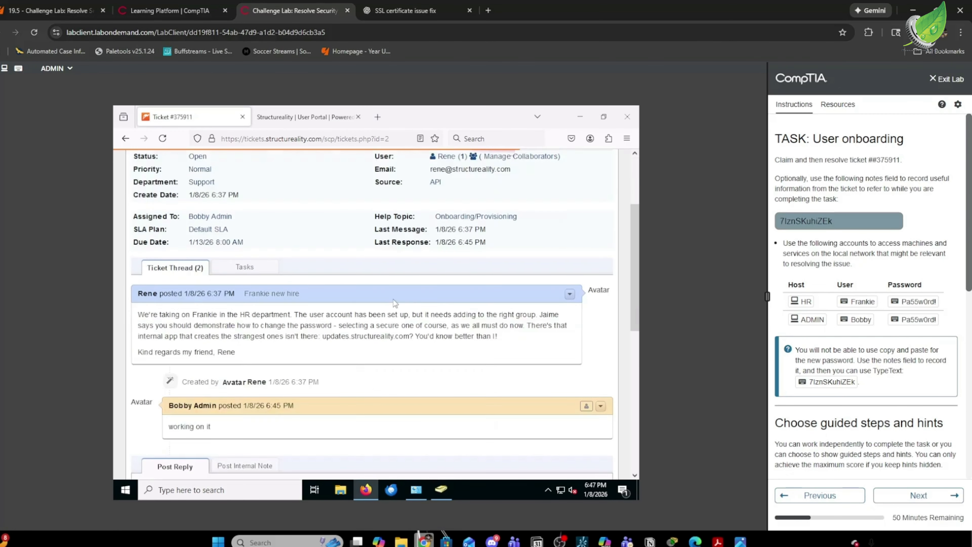
# Post the agent reply 'done' on ticket #375911.
pyautogui.click(258, 387)
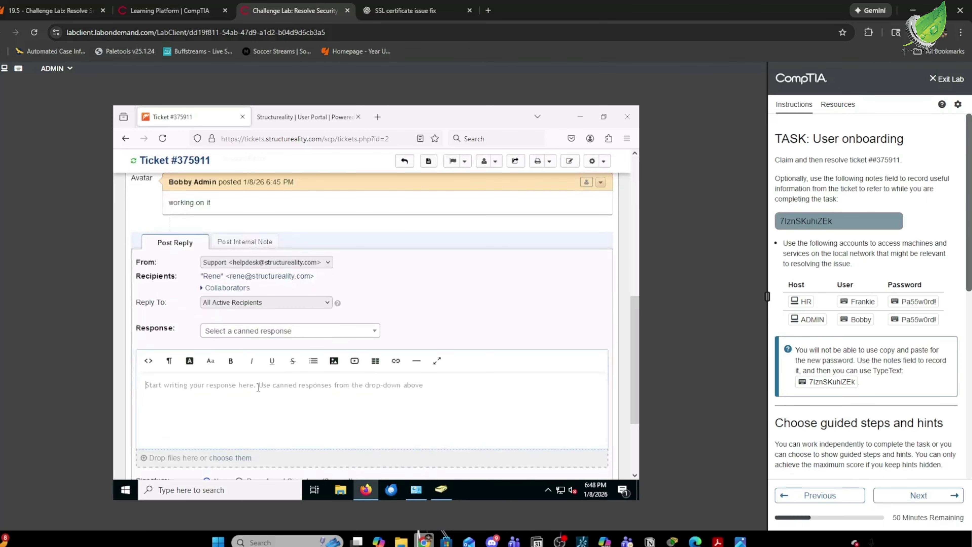
pyautogui.write('done')
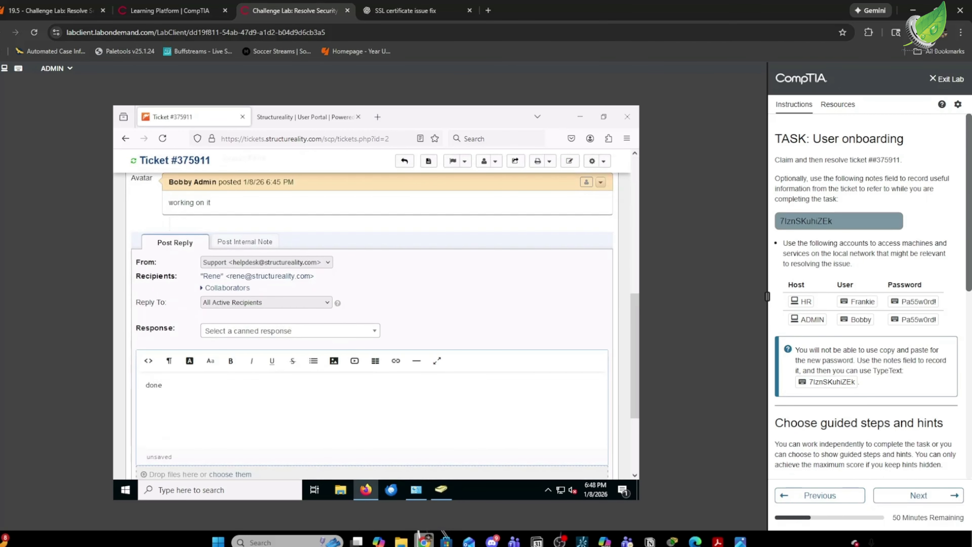
pyautogui.scroll(-3, 354, 362)
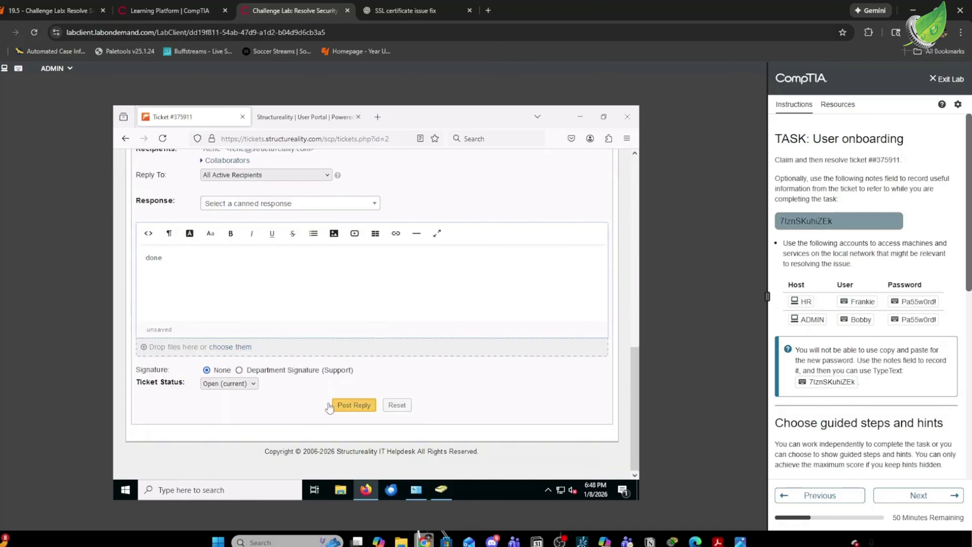
pyautogui.click(358, 405)
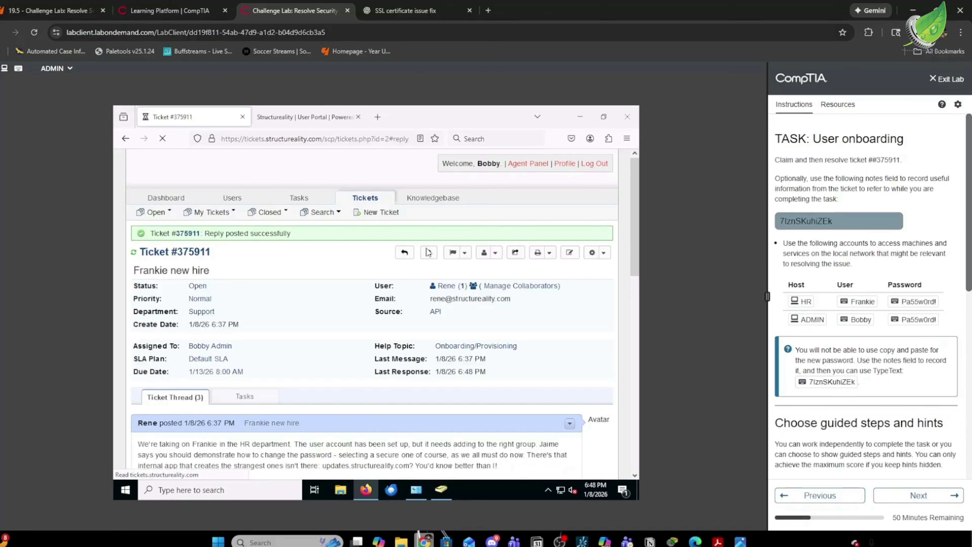
pyautogui.scroll(1, 429, 249)
pyautogui.scroll(3, 437, 208)
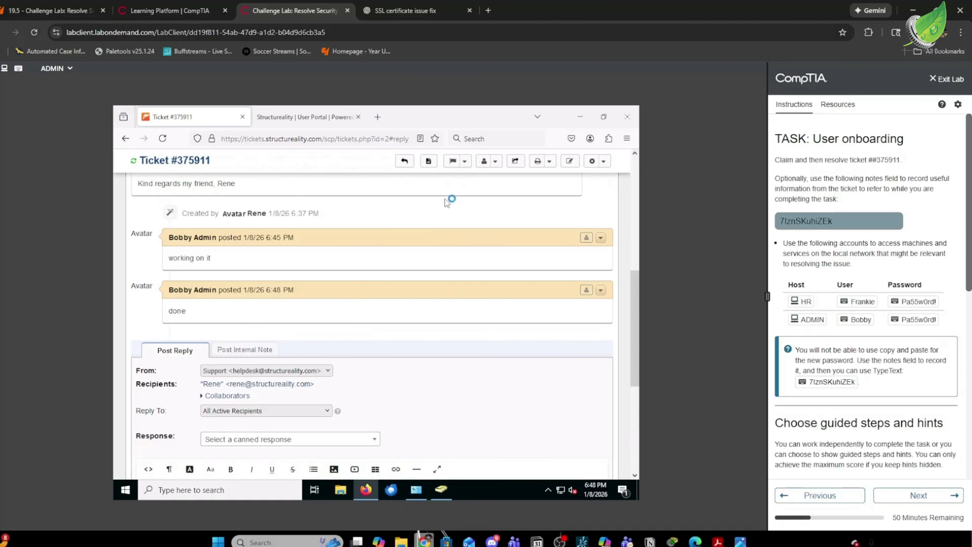
# Set ticket #375911 to Resolved with the note 'password changed and added to a group'.
pyautogui.click(464, 161)
pyautogui.click(446, 186)
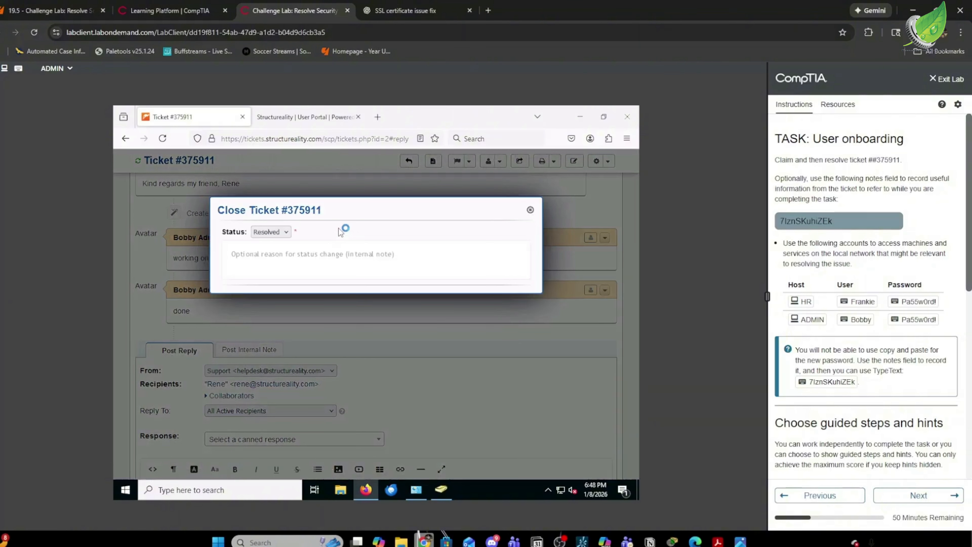
pyautogui.click(317, 259)
pyautogui.write('pas')
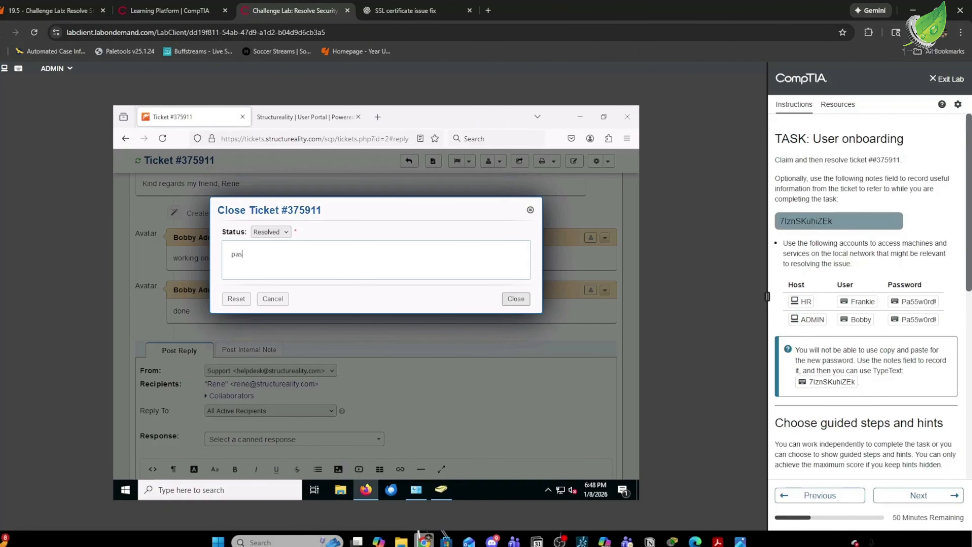
pyautogui.write('sword changed and added to a group')
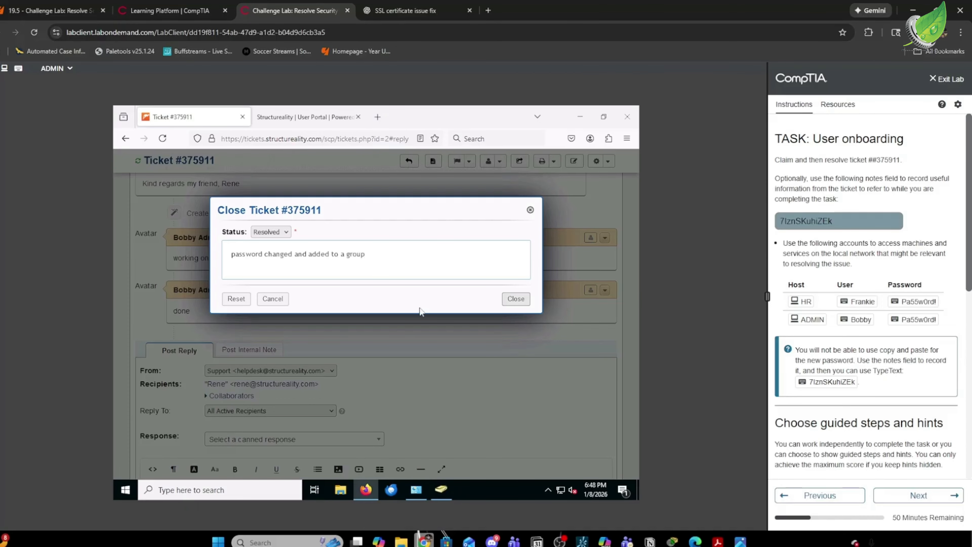
pyautogui.click(517, 301)
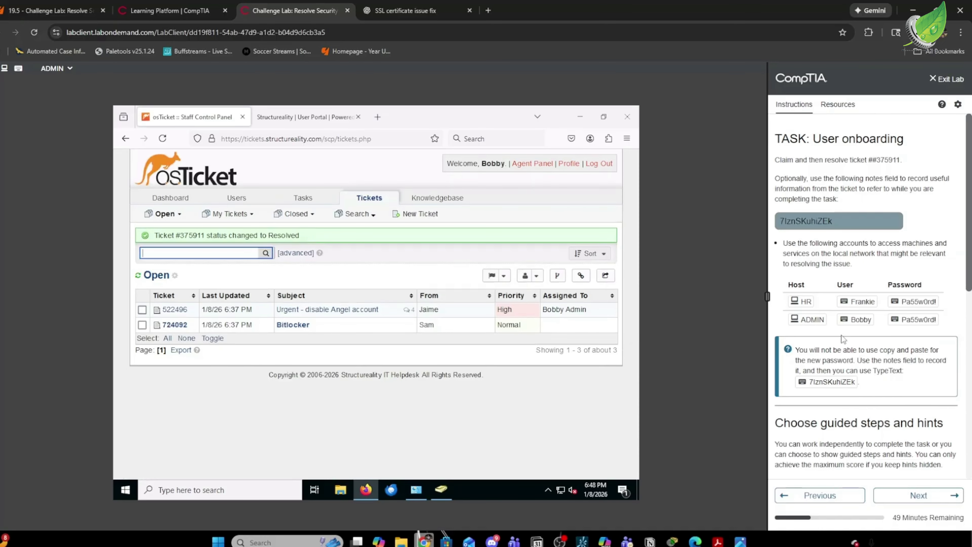
# Tick the first verification item in the lab instructions.
pyautogui.scroll(-3, 877, 347)
pyautogui.scroll(-5, 836, 390)
pyautogui.click(780, 265)
# Tick the second verification item and have the lab evaluate the onboarding task.
pyautogui.click(779, 306)
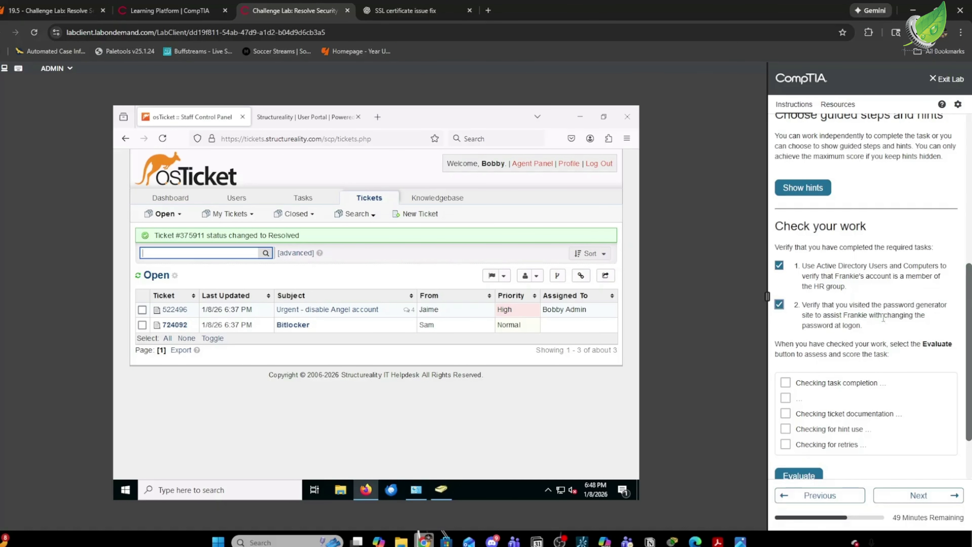
pyautogui.scroll(-2, 883, 318)
pyautogui.click(799, 398)
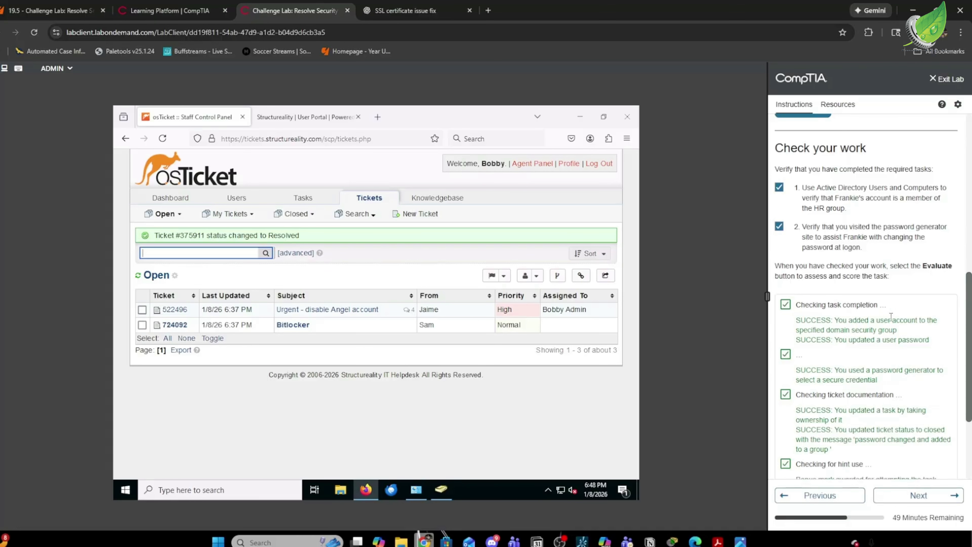
# Review the SUCCESS results and advance to the Configure BitLocker task.
pyautogui.scroll(-3, 891, 317)
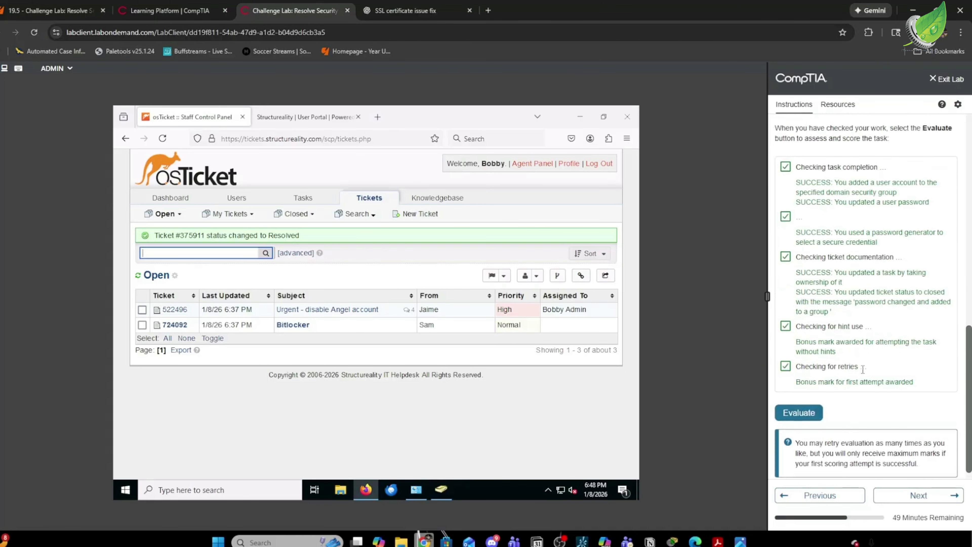
pyautogui.scroll(-1, 863, 369)
pyautogui.click(918, 495)
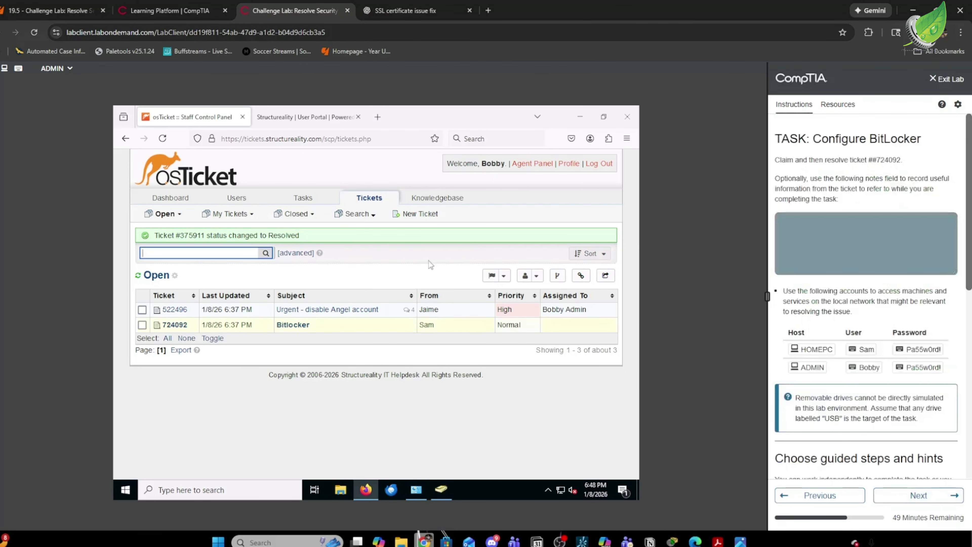
# Post 'working on it' on BitLocker ticket #724092, then switch the lab to HOMEPC.
pyautogui.click(293, 325)
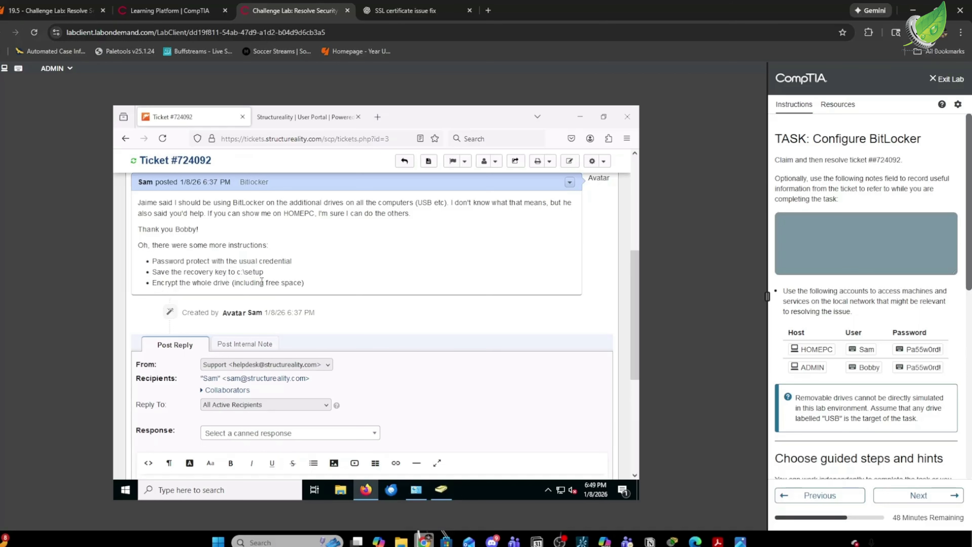
pyautogui.scroll(-5, 371, 294)
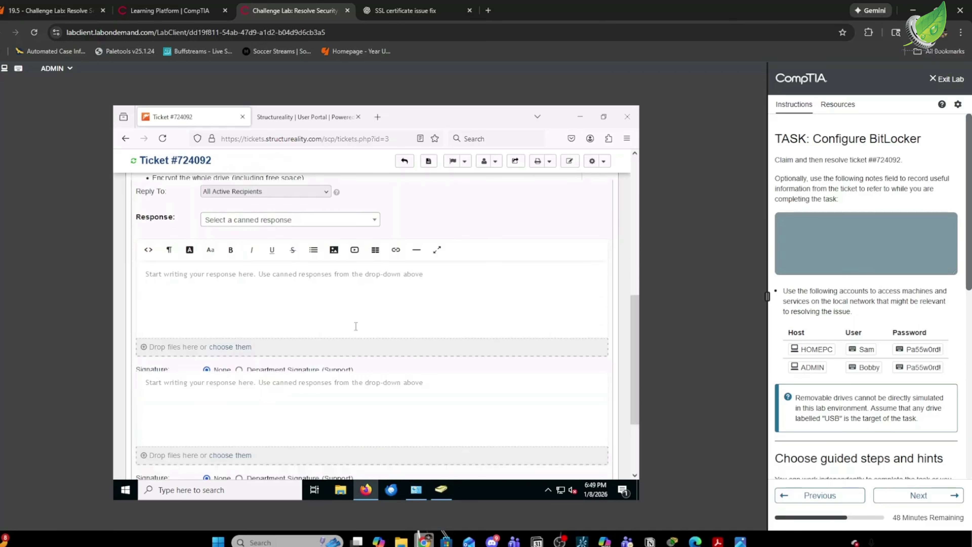
pyautogui.click(255, 298)
pyautogui.write('working o')
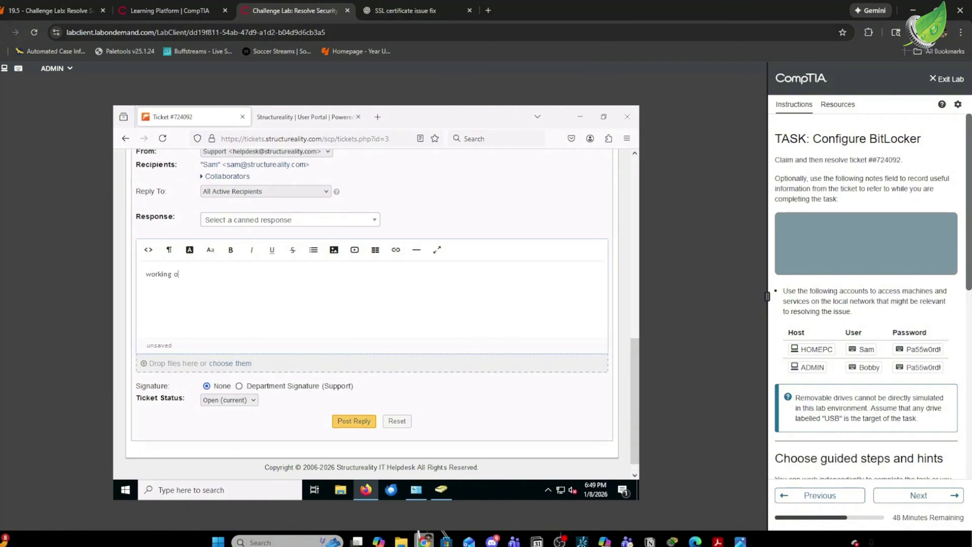
pyautogui.write('n it')
pyautogui.click(360, 419)
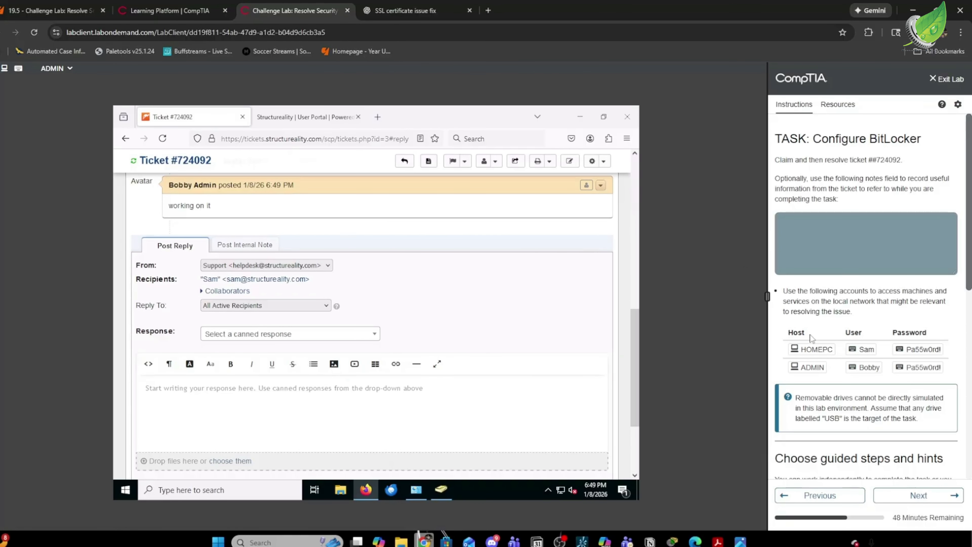
pyautogui.click(816, 349)
# Sign in to the HOMEPC machine with the account password.
pyautogui.click(818, 352)
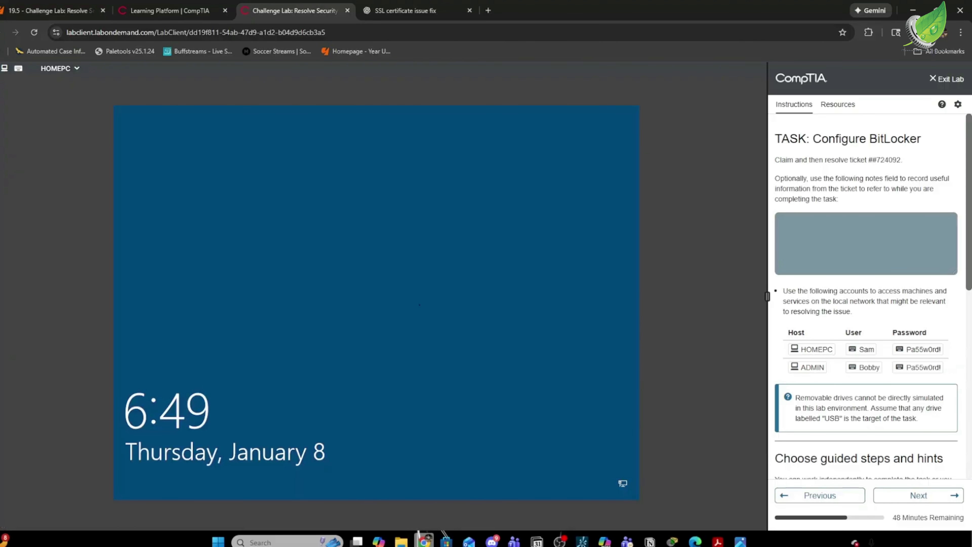
pyautogui.click(420, 305)
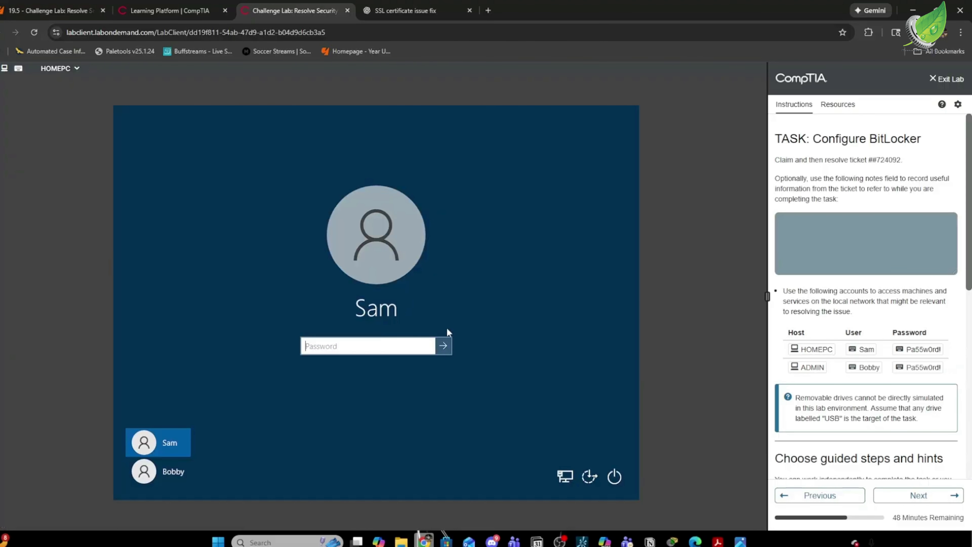
pyautogui.click(918, 349)
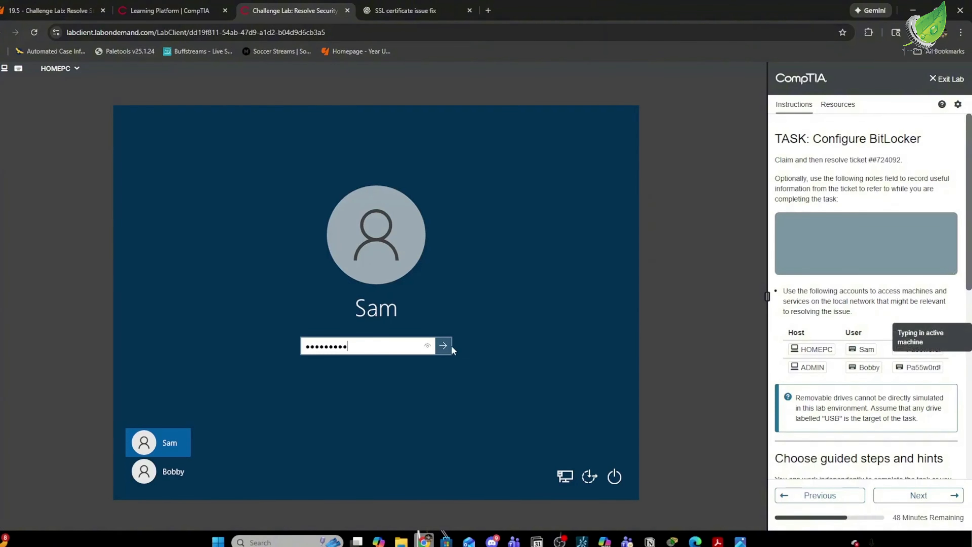
pyautogui.click(444, 346)
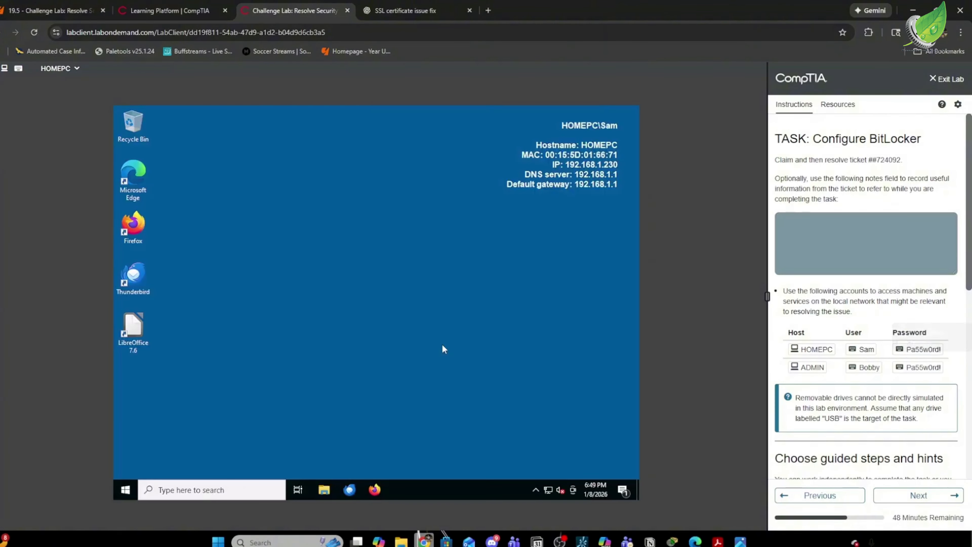
# Search 'bitlocker' and open the Manage BitLocker control panel.
pyautogui.click(190, 490)
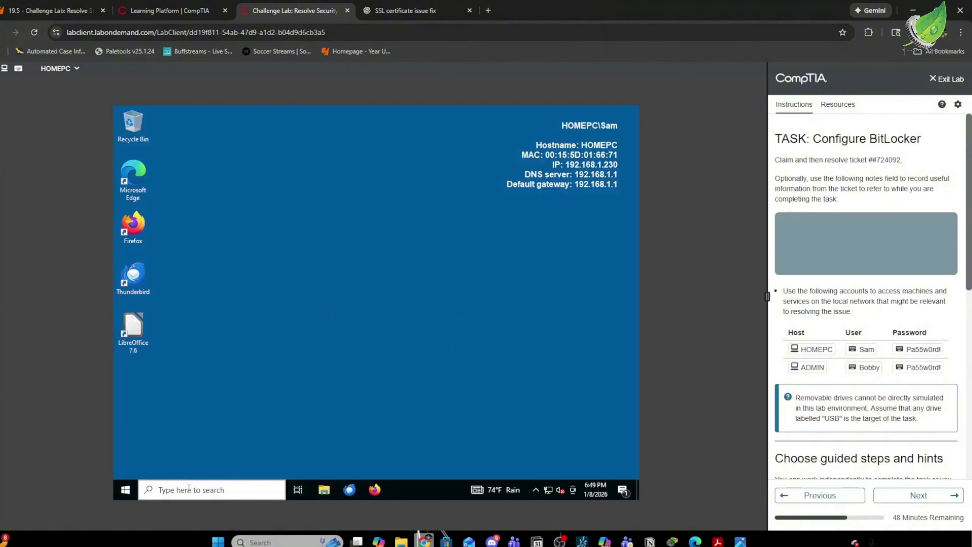
pyautogui.write('b')
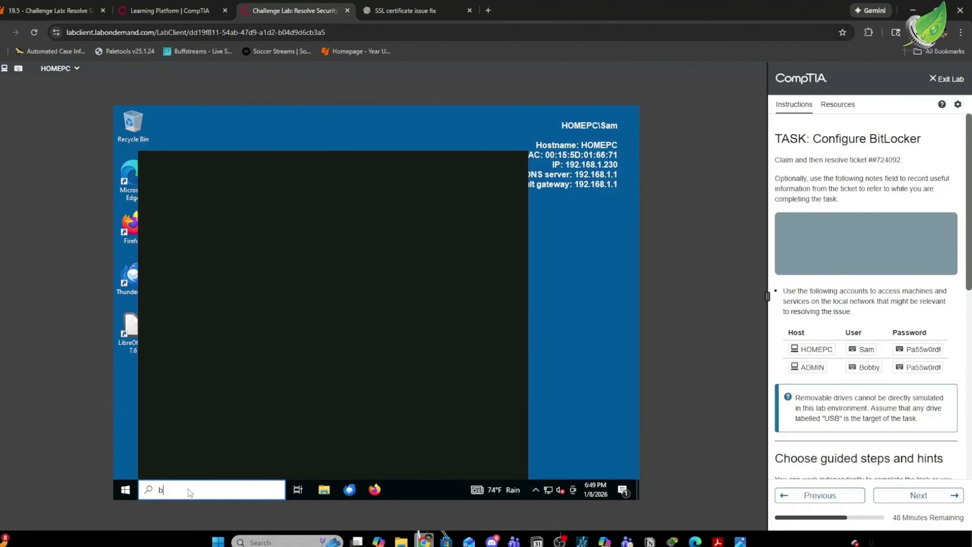
pyautogui.write('itlo')
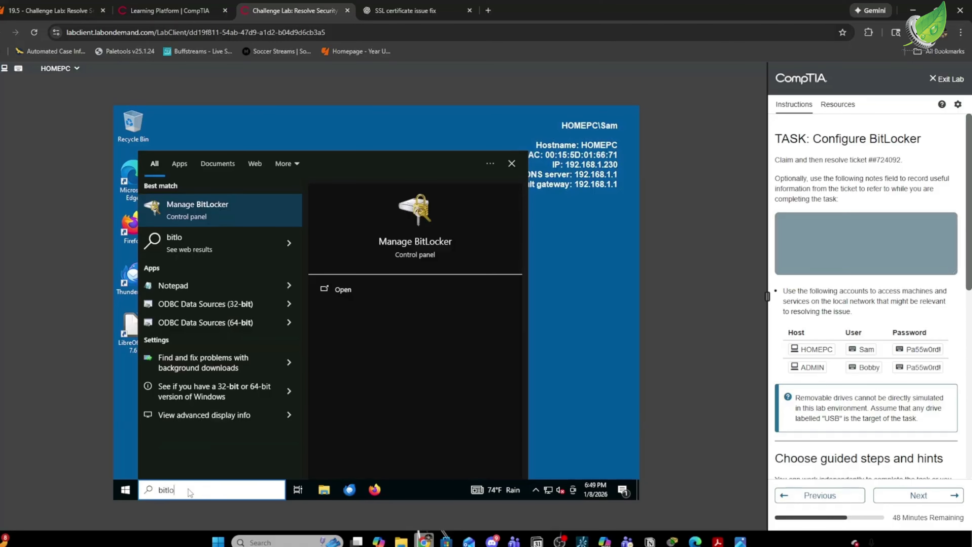
pyautogui.click(345, 290)
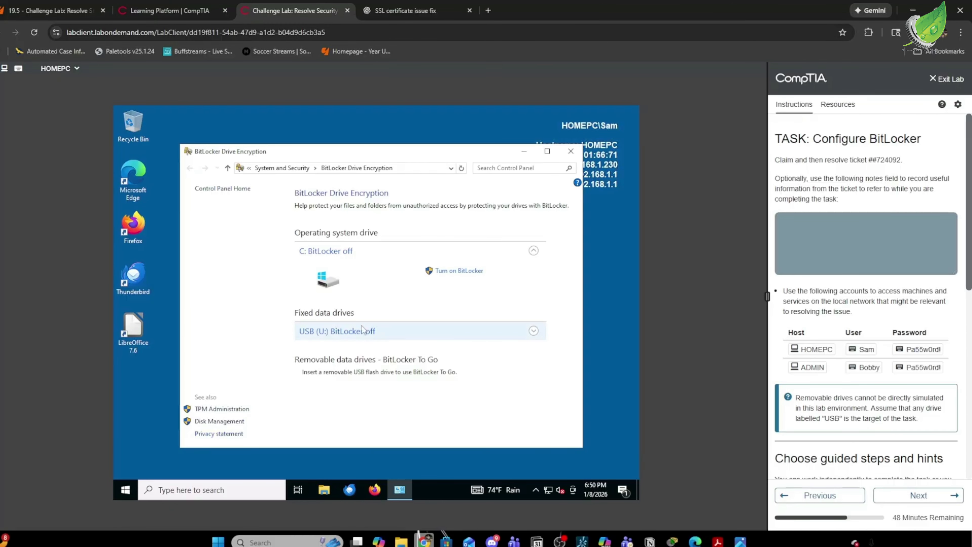
# Turn on BitLocker for USB (U:), using the account password as its unlock password.
pyautogui.click(534, 331)
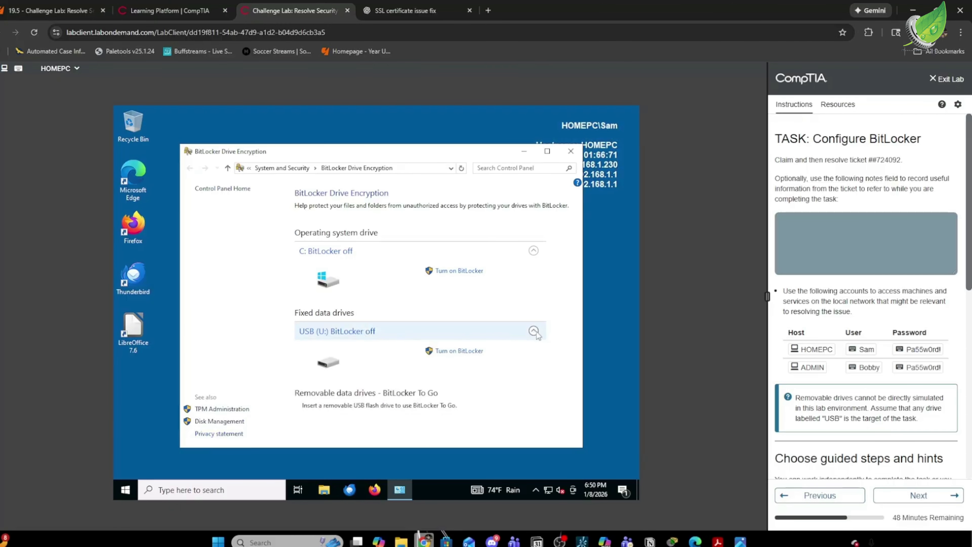
pyautogui.click(461, 352)
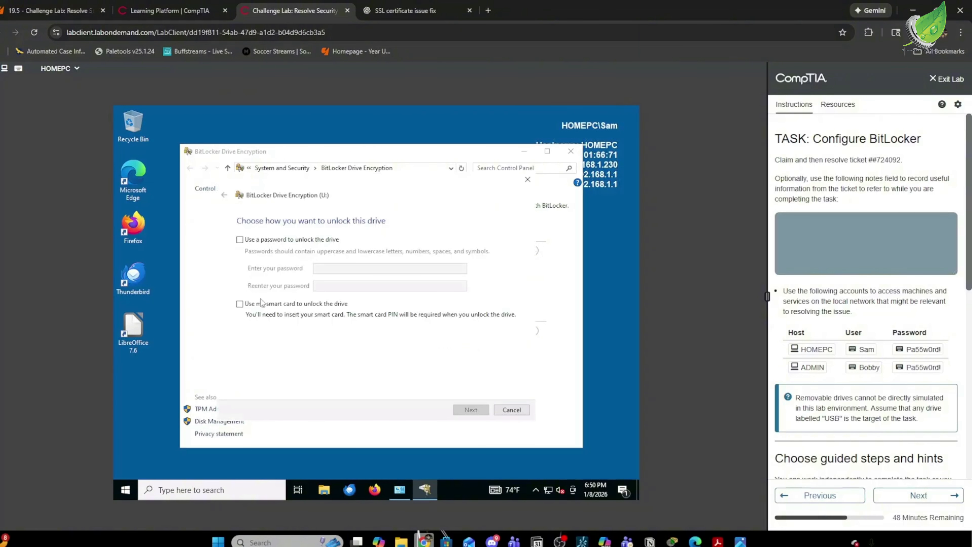
pyautogui.click(240, 240)
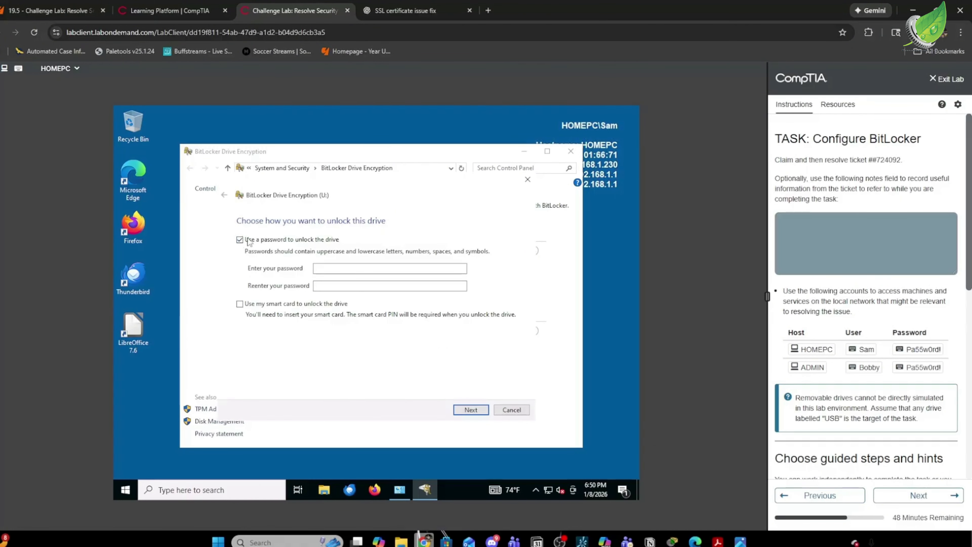
pyautogui.click(914, 355)
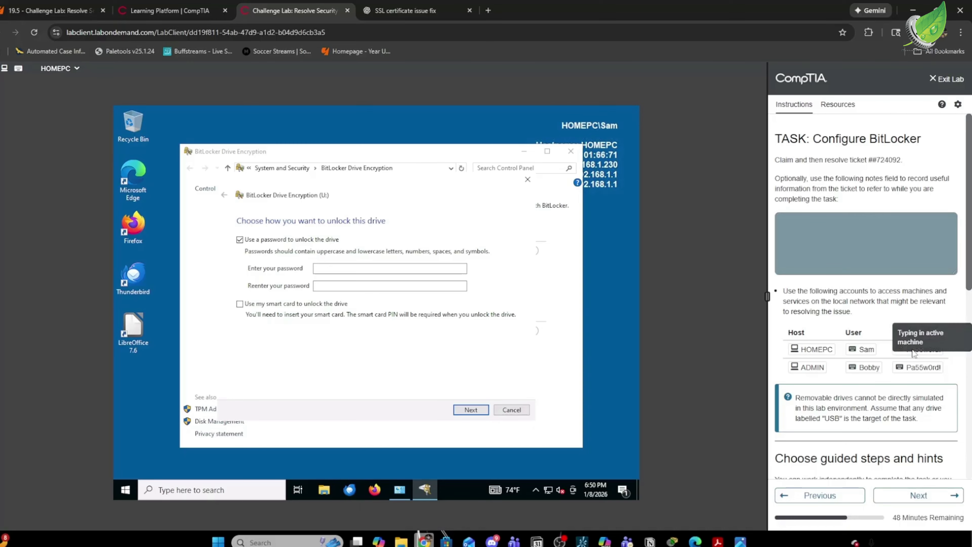
pyautogui.click(354, 268)
pyautogui.click(906, 354)
pyautogui.click(402, 286)
pyautogui.click(910, 354)
pyautogui.click(467, 409)
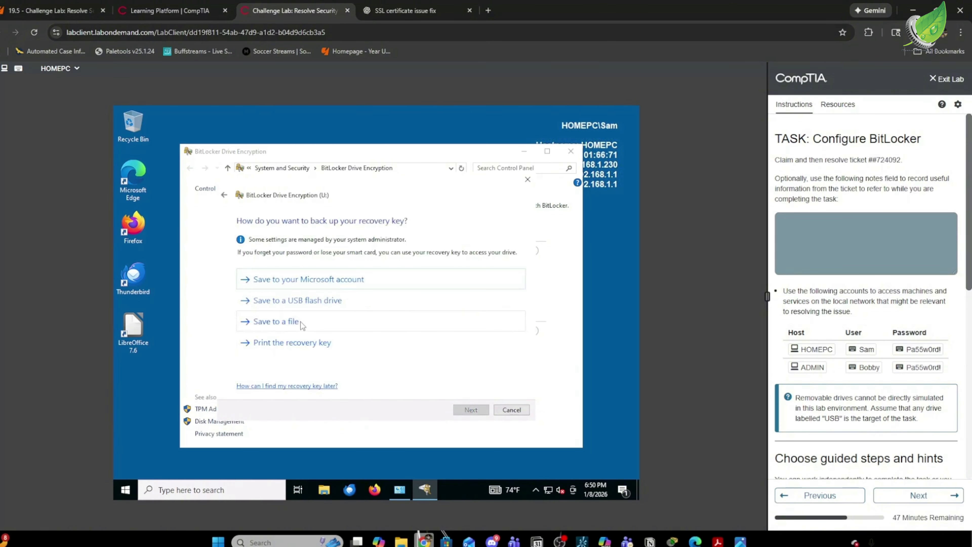
# Save the U: recovery key to a file in the C:\SETUP folder.
pyautogui.click(301, 322)
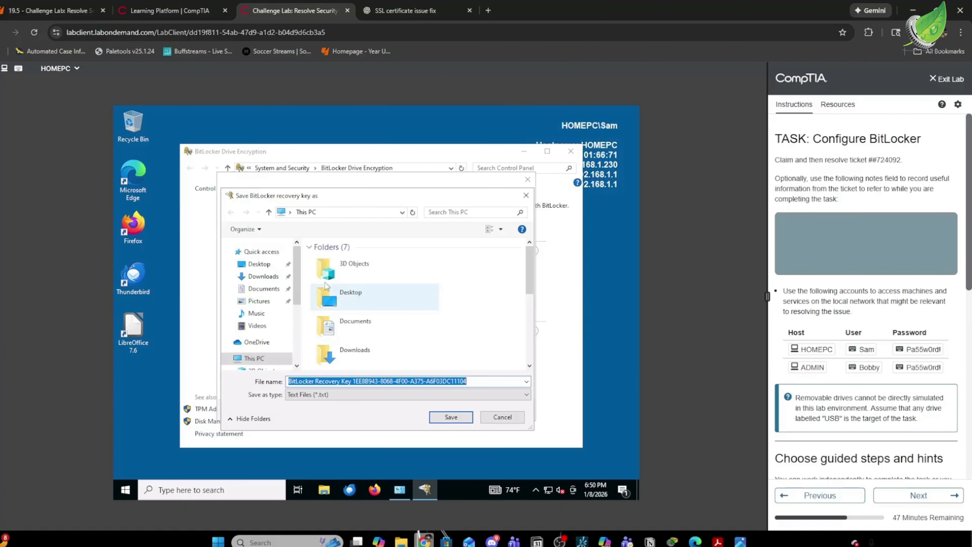
pyautogui.scroll(-4, 265, 338)
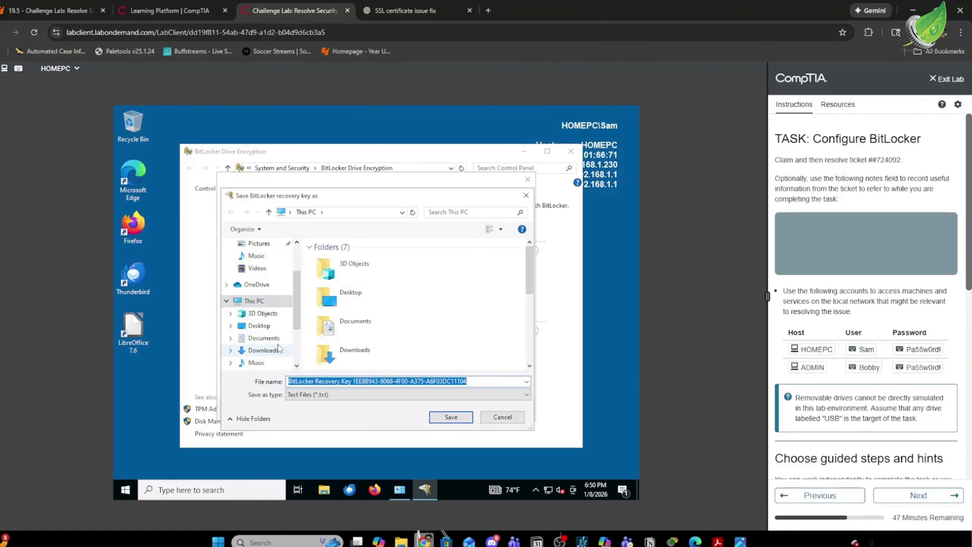
pyautogui.click(266, 330)
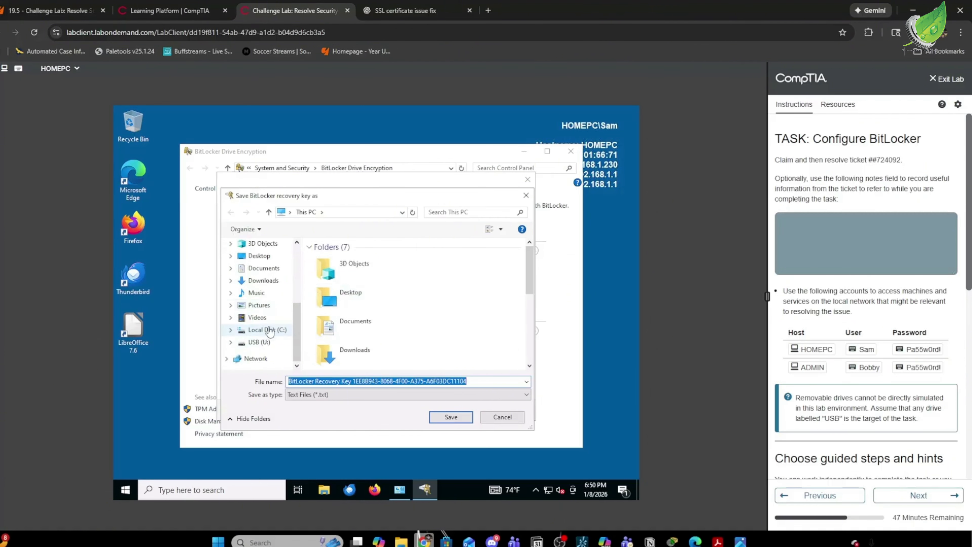
pyautogui.click(348, 291)
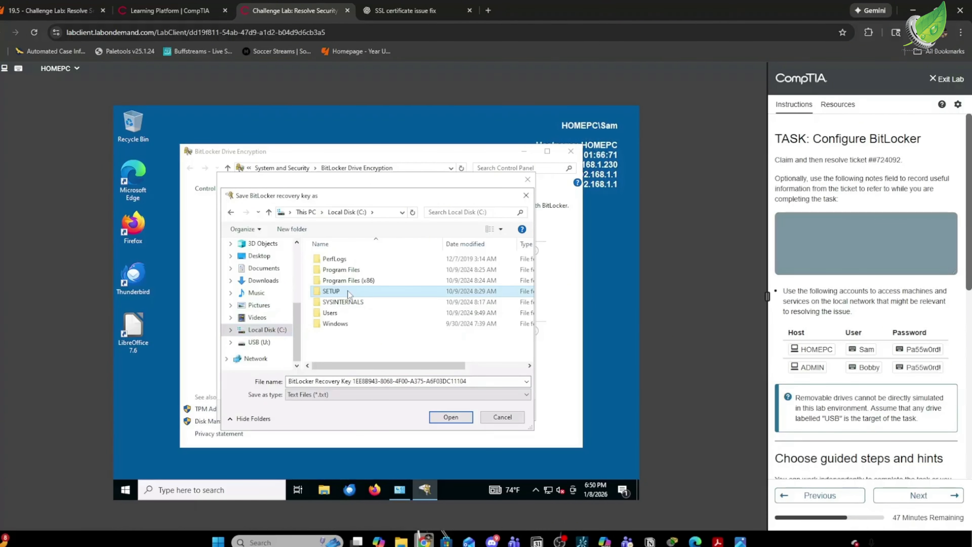
pyautogui.doubleClick(348, 292)
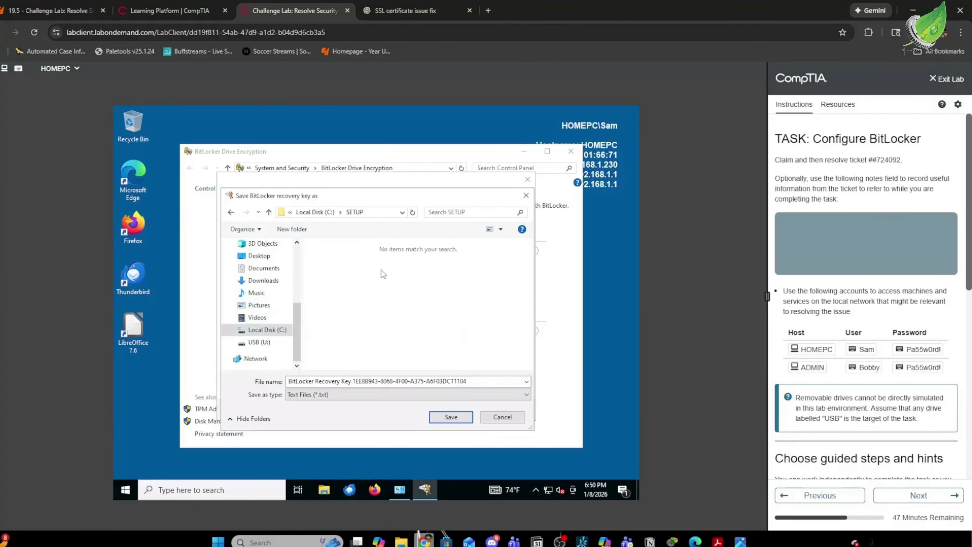
pyautogui.click(450, 419)
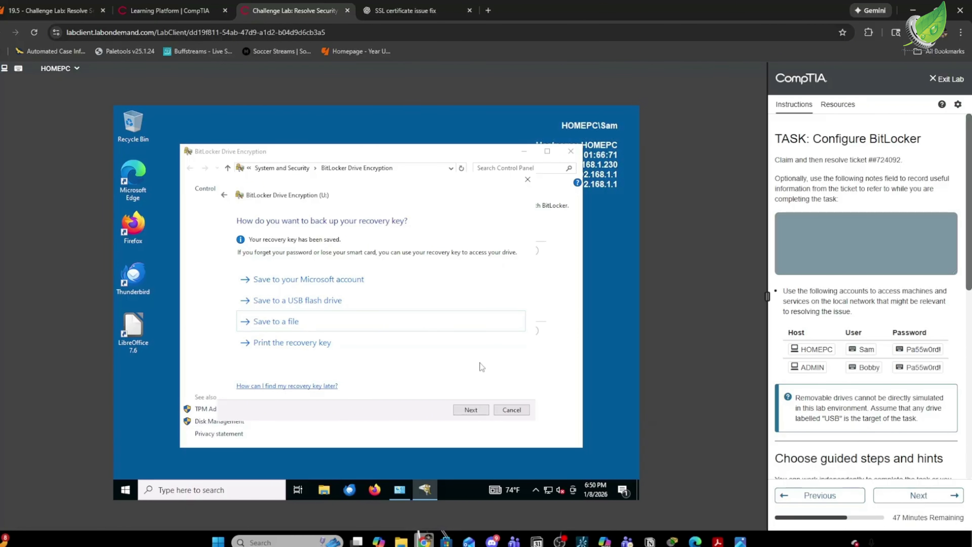
# Encrypt the entire USB (U:) drive with New encryption mode and start encrypting.
pyautogui.click(472, 410)
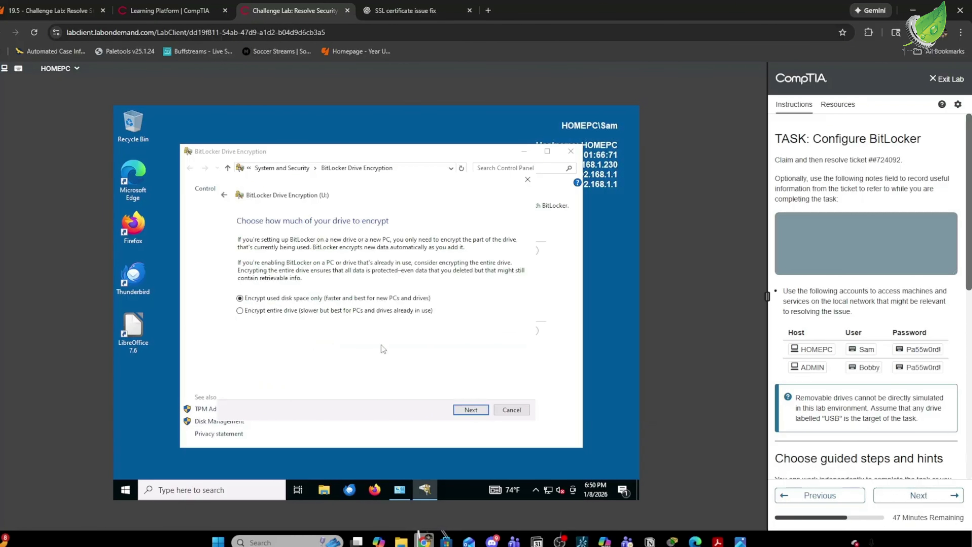
pyautogui.click(240, 311)
pyautogui.click(471, 410)
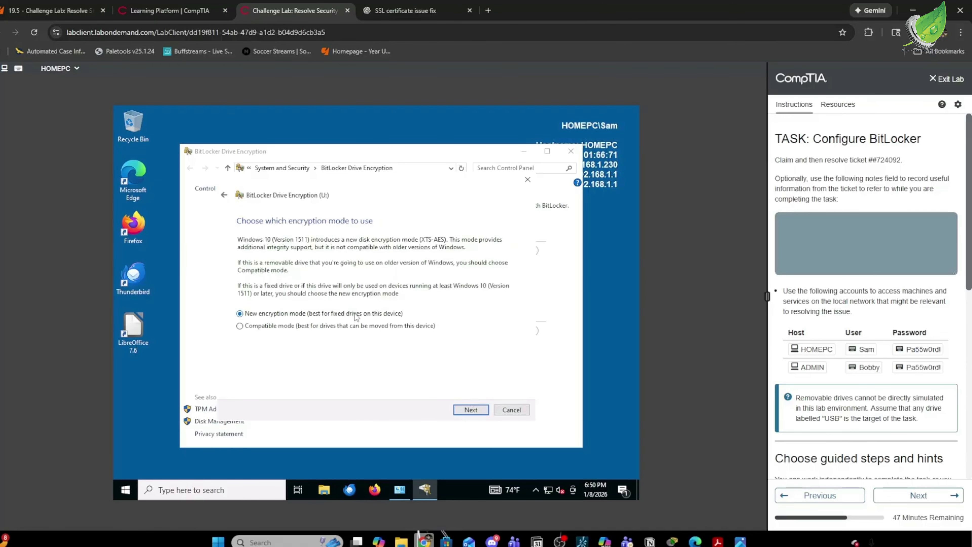
pyautogui.click(471, 409)
pyautogui.click(468, 413)
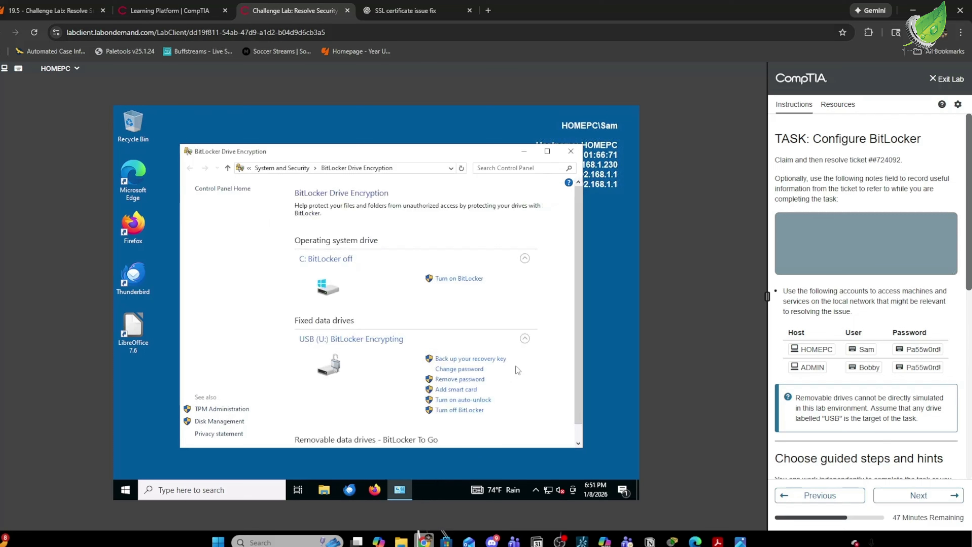
pyautogui.scroll(-1, 517, 370)
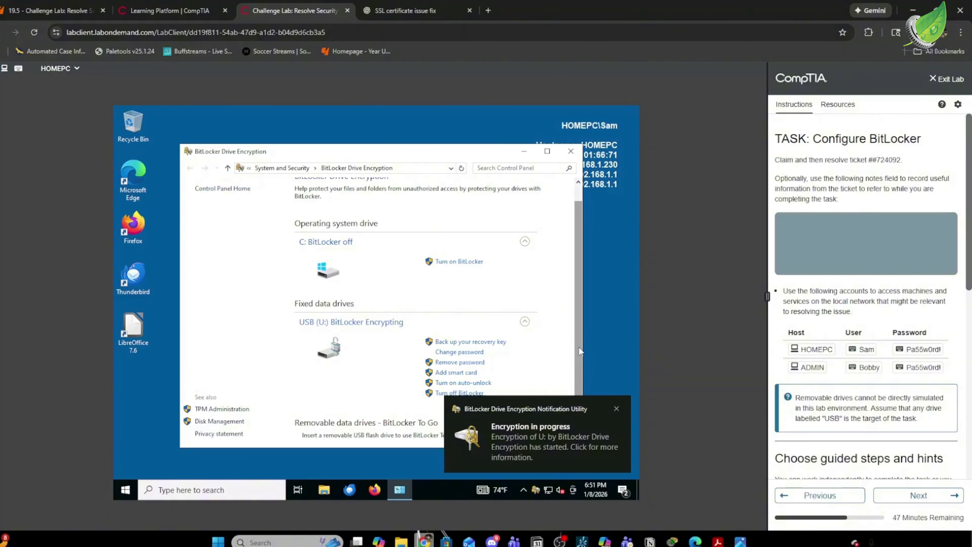
pyautogui.scroll(-1, 821, 379)
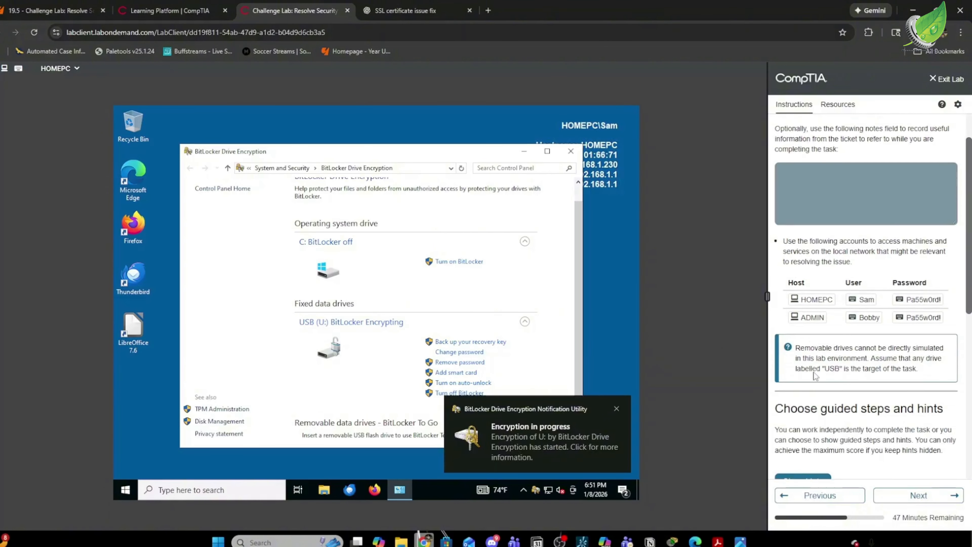
# On ADMIN, post the reply 'done and encryption in progress' to ticket #724092.
pyautogui.click(810, 318)
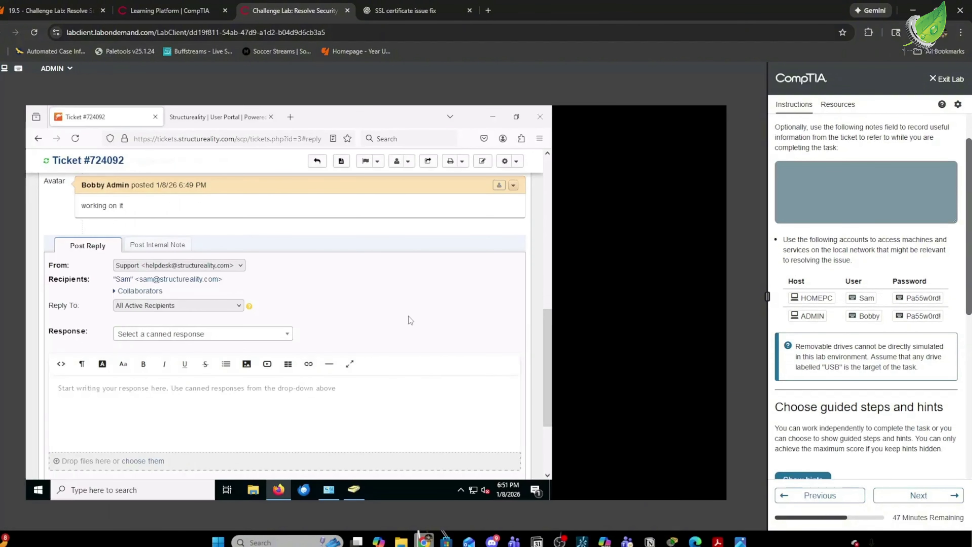
pyautogui.click(232, 392)
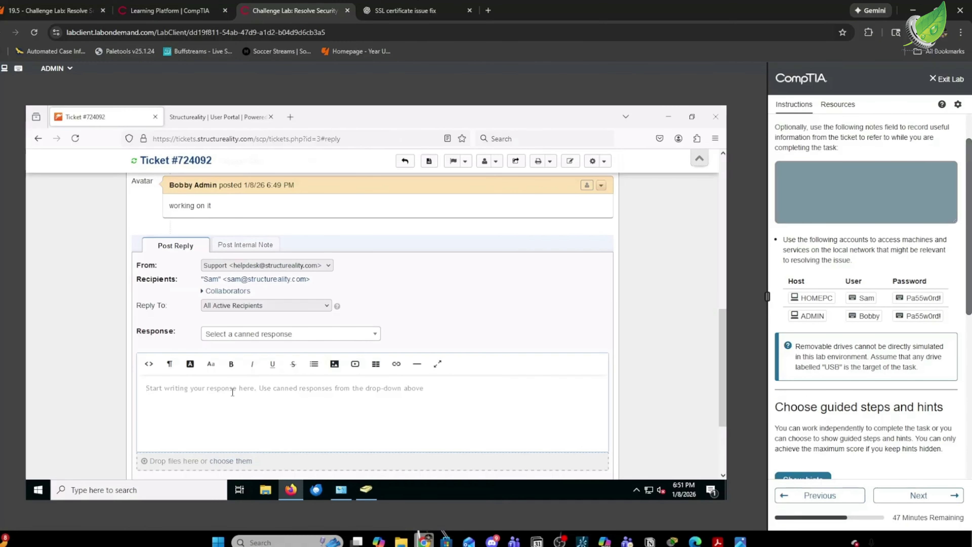
pyautogui.write('done and')
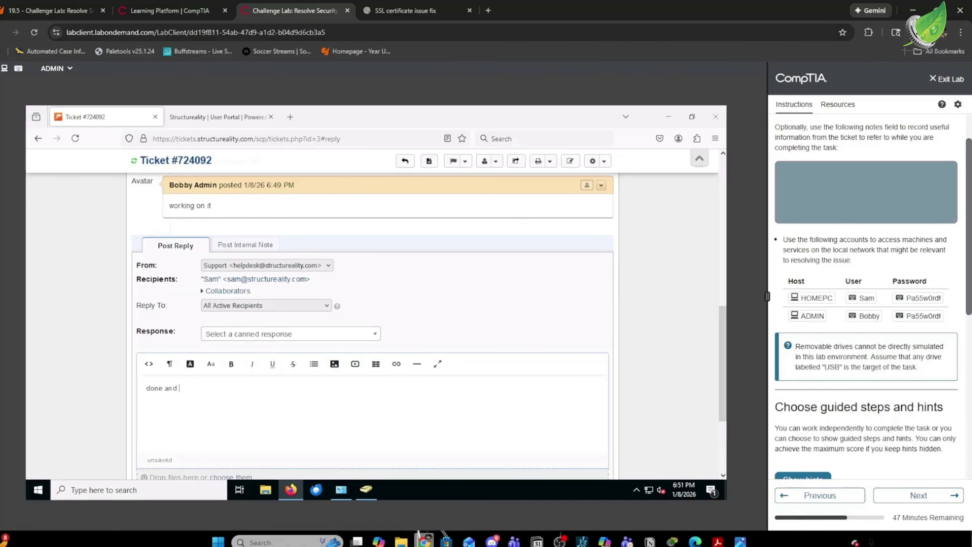
pyautogui.write(' encryption in p')
pyautogui.press('BackSpace')
pyautogui.press('BackSpace')
pyautogui.write('ogress')
pyautogui.scroll(-3, 281, 402)
pyautogui.click(346, 411)
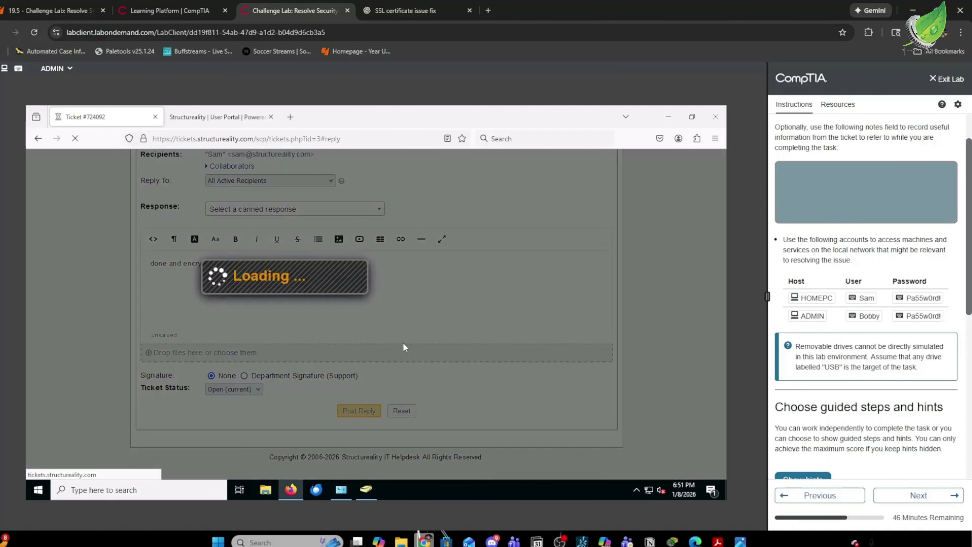
pyautogui.scroll(4, 447, 286)
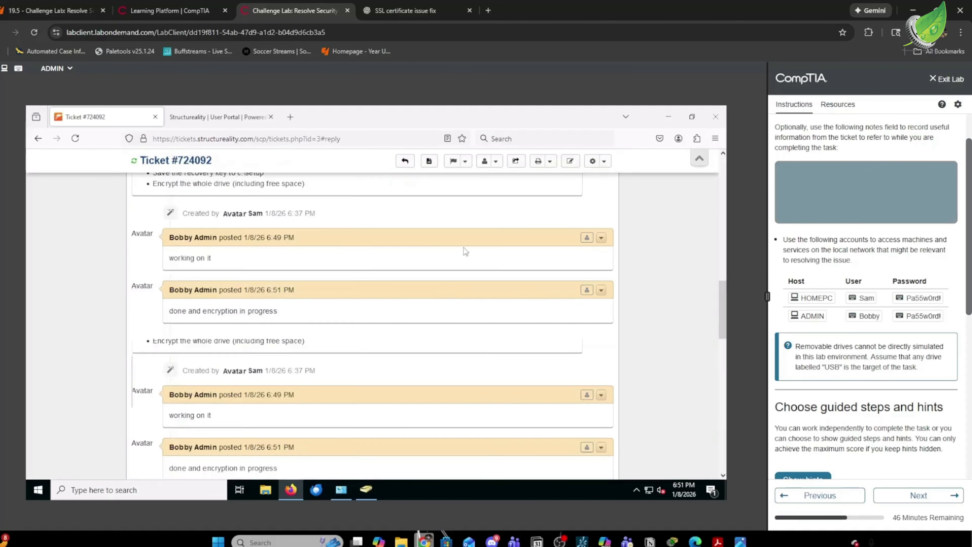
pyautogui.scroll(5, 448, 285)
pyautogui.click(464, 180)
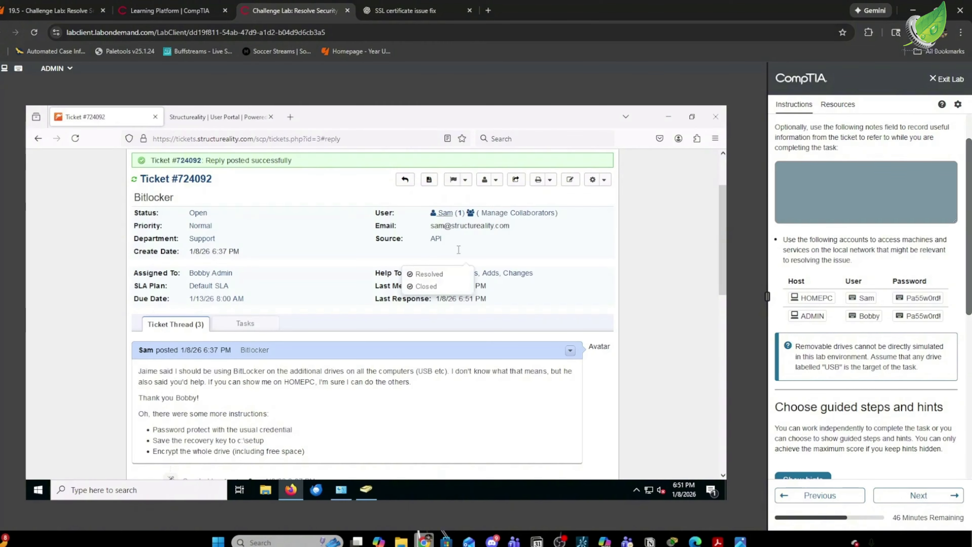
# Change ticket #724092's status to Resolved and close the dialog.
pyautogui.click(429, 274)
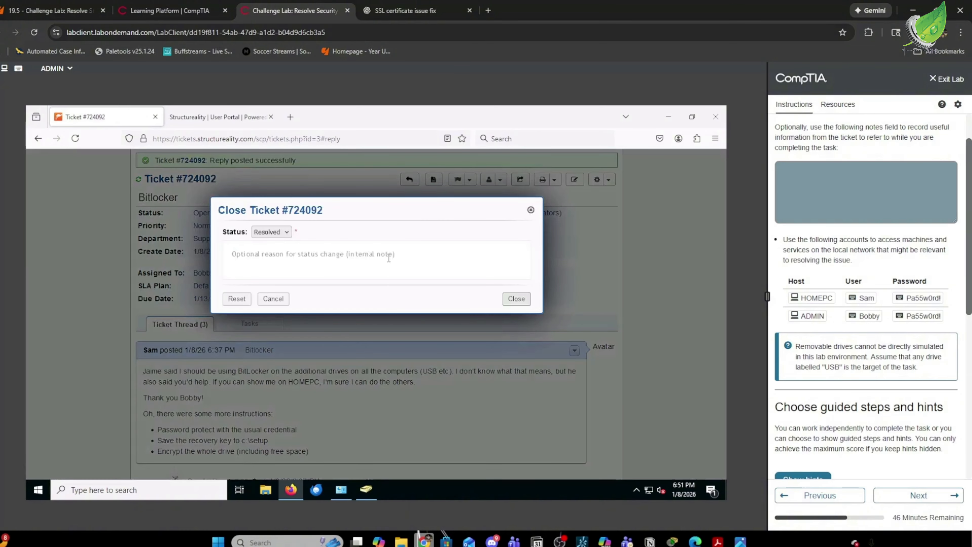
pyautogui.click(516, 299)
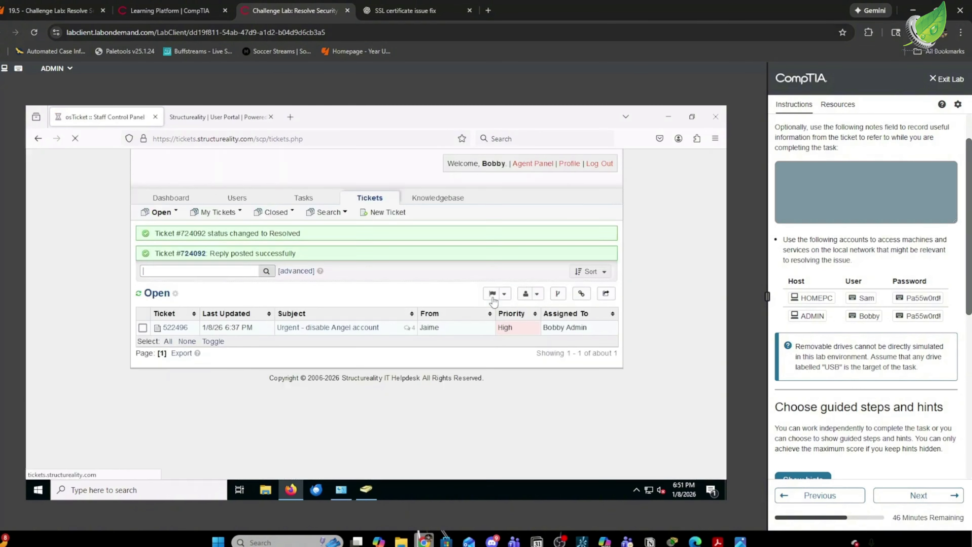
pyautogui.scroll(-5, 816, 362)
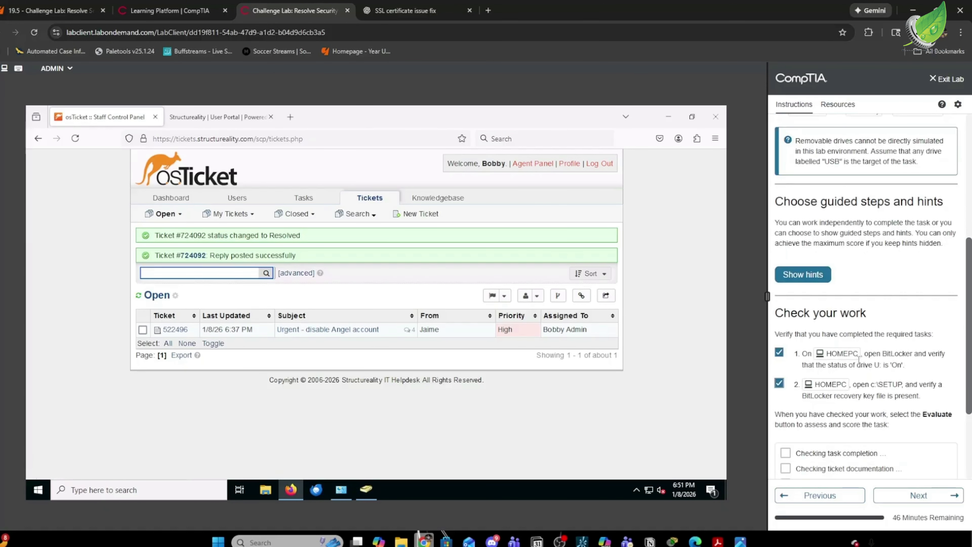
pyautogui.scroll(-3, 860, 360)
# Run Evaluate on the BitLocker task and review the passing checks.
pyautogui.click(804, 399)
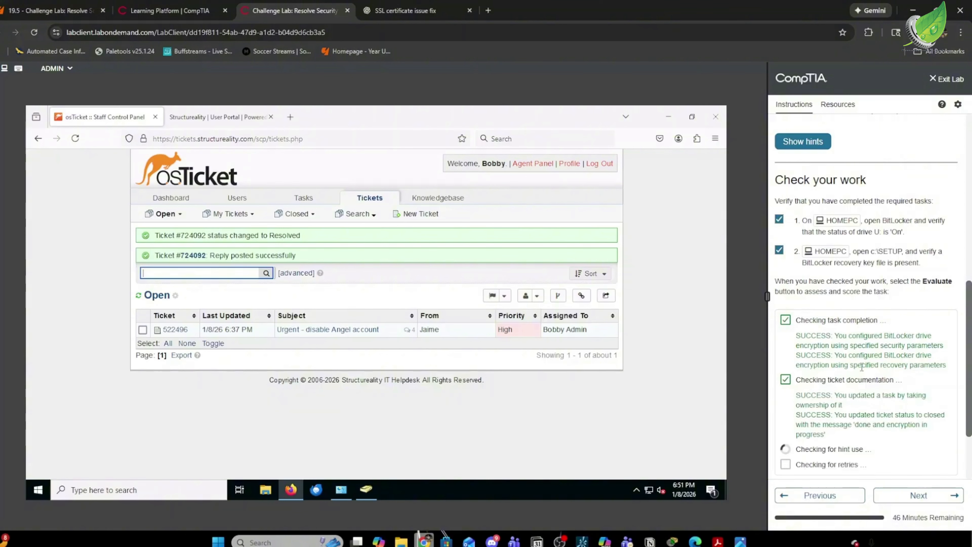
pyautogui.scroll(-3, 862, 367)
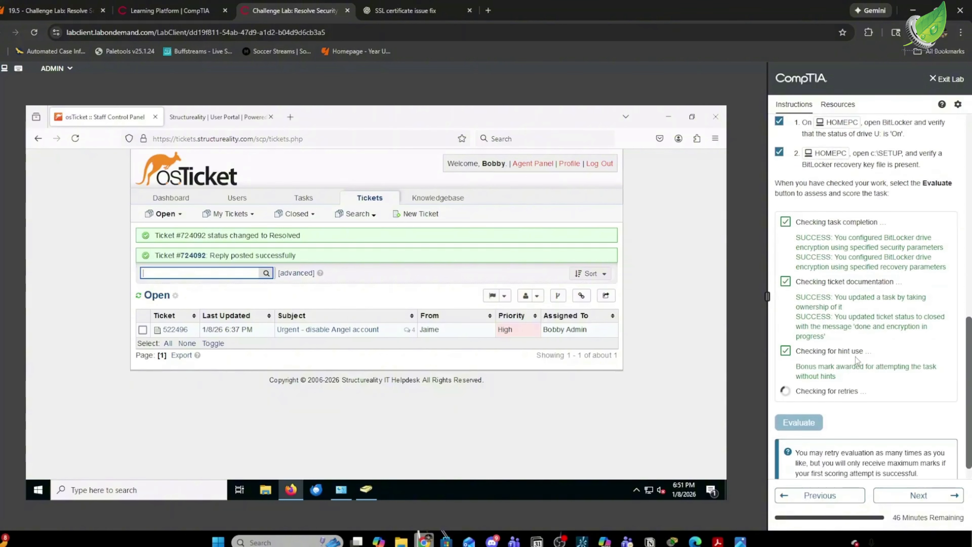
pyautogui.scroll(-1, 841, 361)
# Move to the grading page, submit the lab, and confirm with Yes.
pyautogui.click(919, 495)
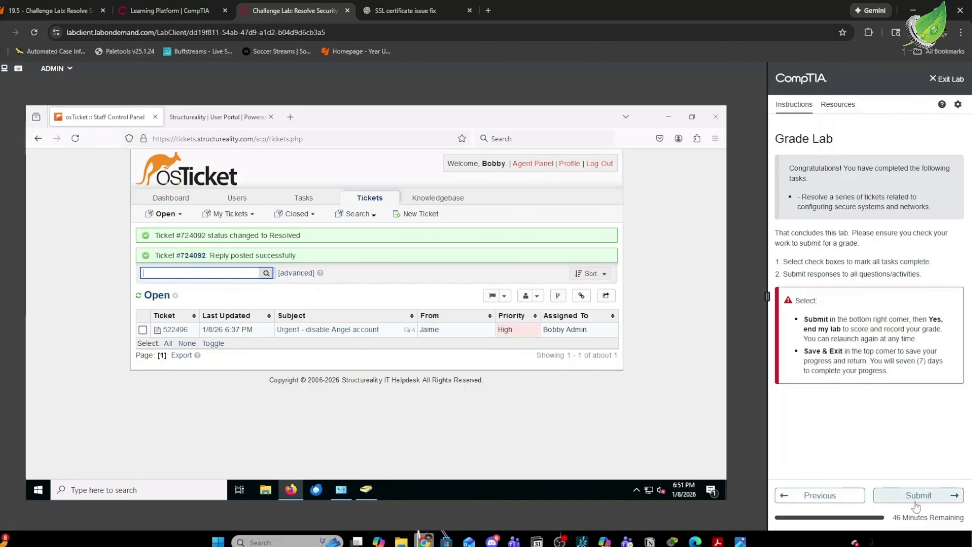
pyautogui.click(916, 505)
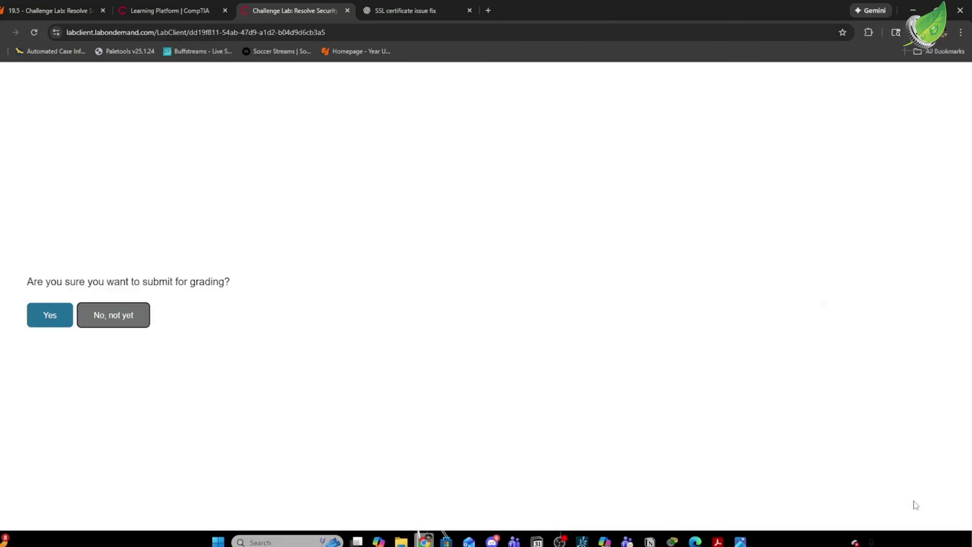
pyautogui.click(33, 315)
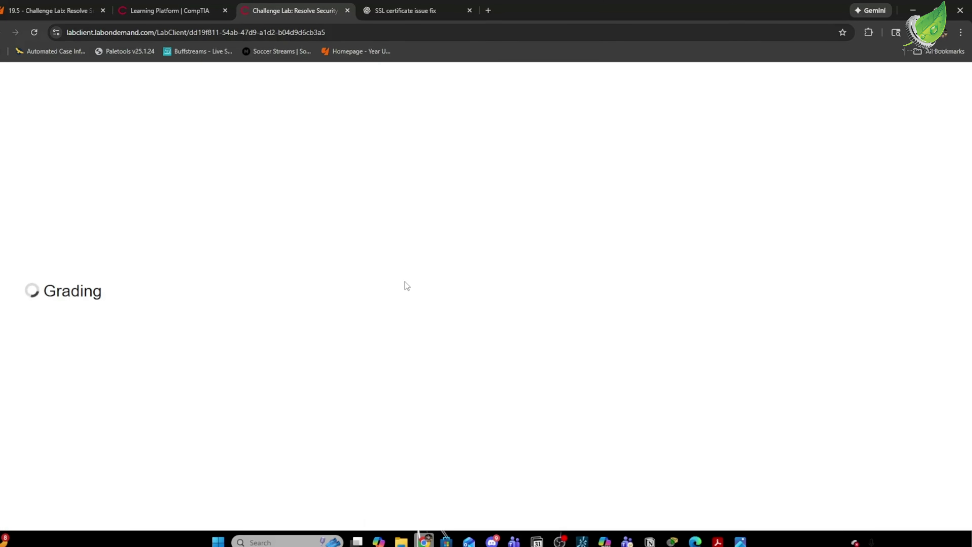